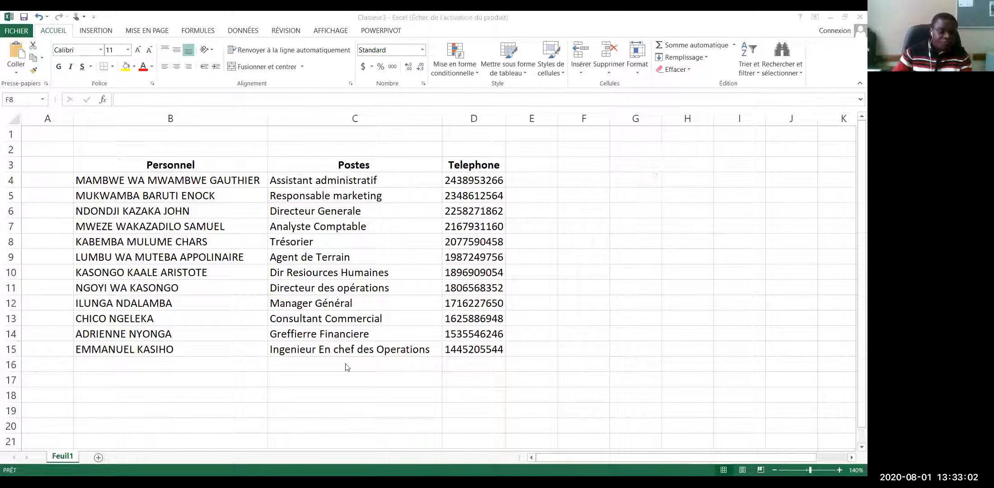
- Add four blank worksheets to the workbook after Feuil1
left_click(70, 457)
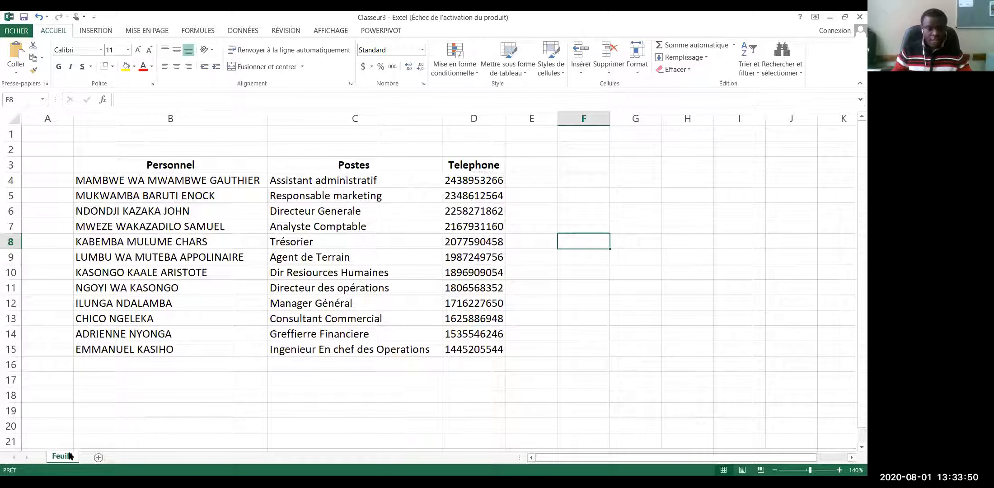
left_click(98, 458)
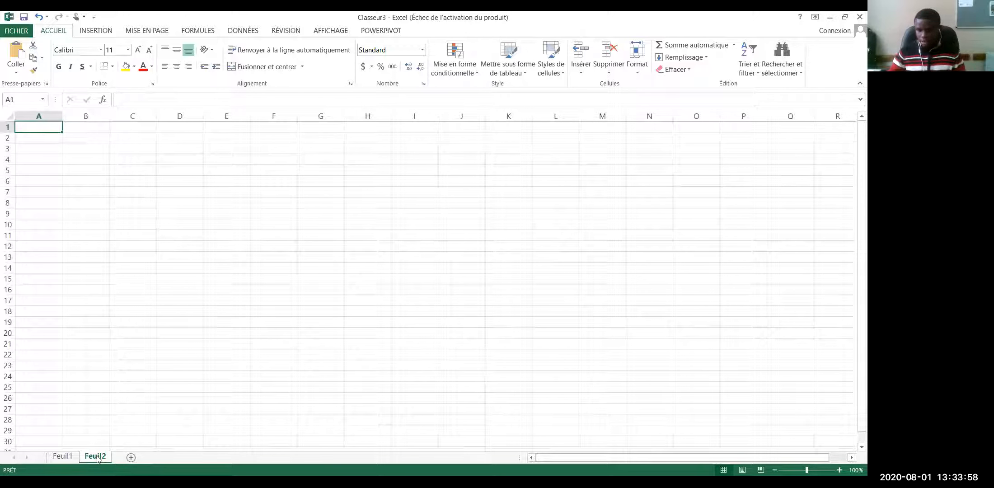
left_click(131, 457)
left_click(164, 458)
left_click(196, 458)
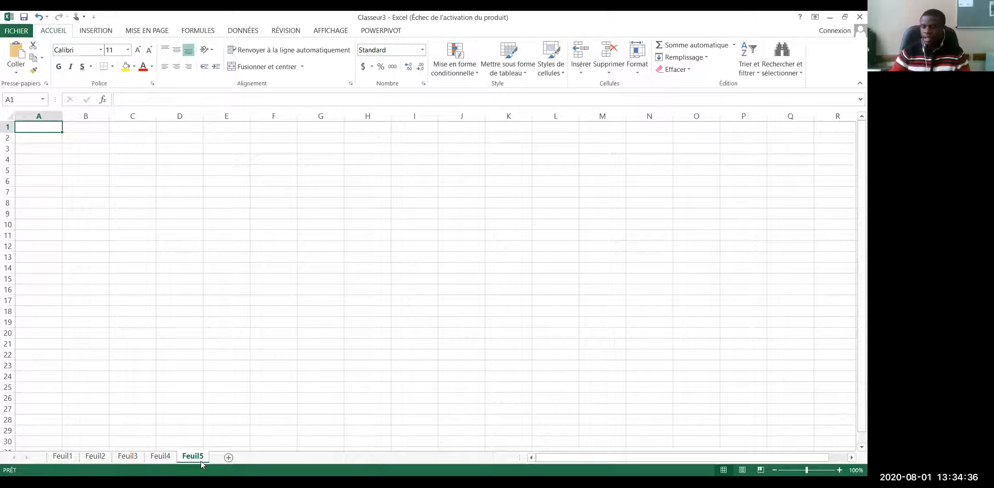
- Link cell B4 of Feuil2 to the last name in the Personnel column with the formula =Feuil1!B15
left_click(64, 457)
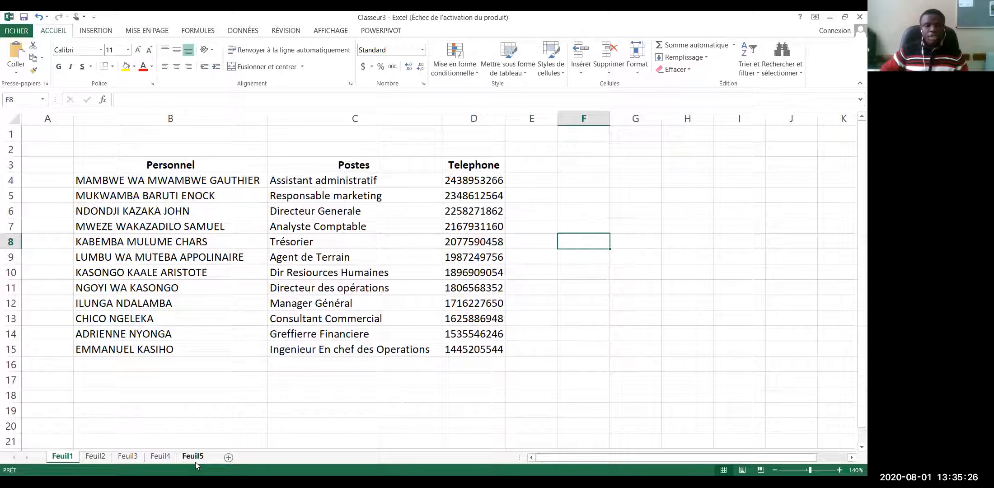
left_click(96, 456)
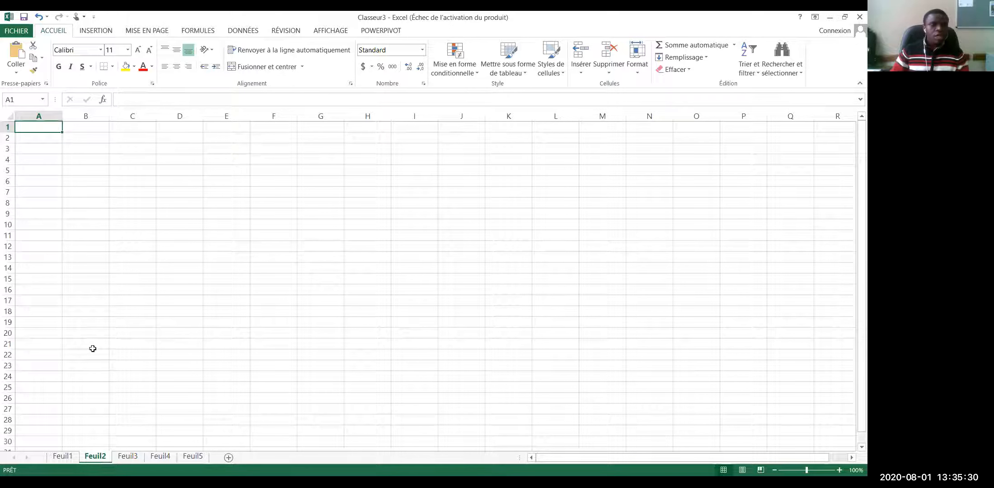
left_click(89, 157)
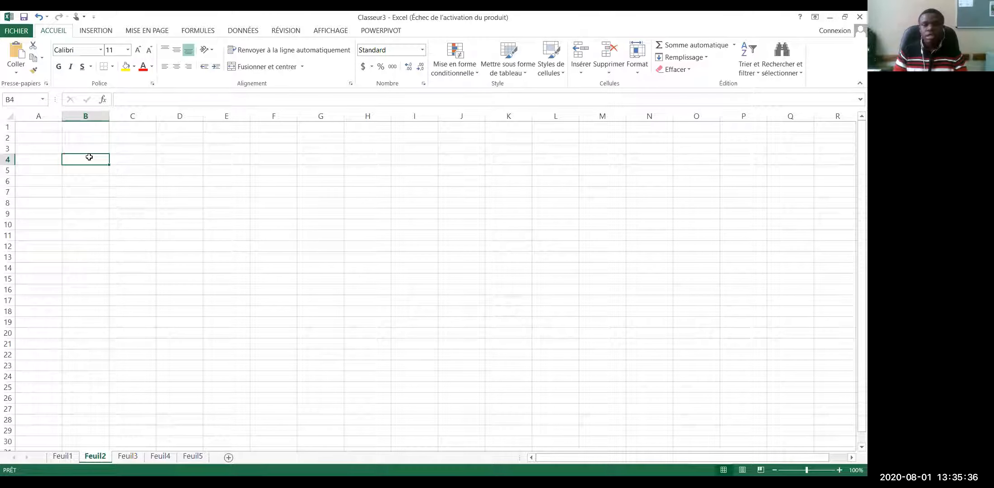
type("=")
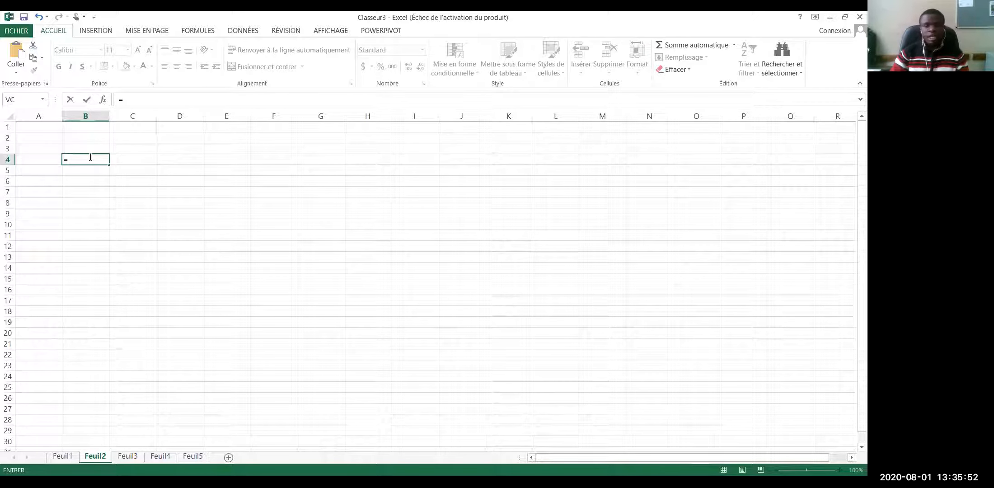
left_click(62, 456)
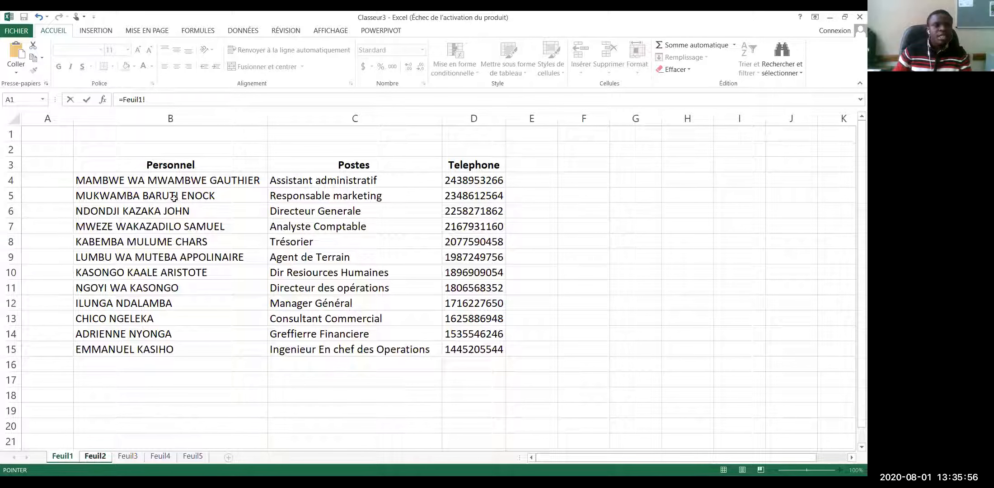
left_click(161, 181)
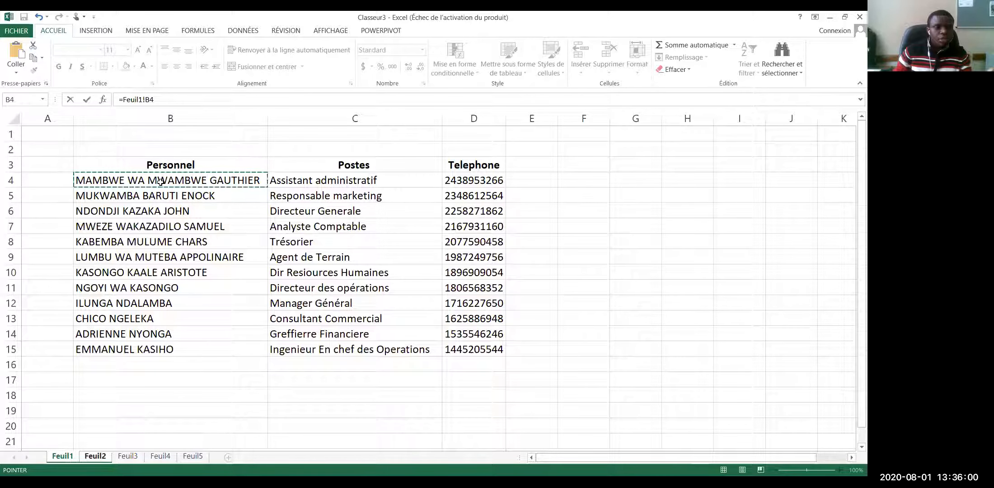
left_click(141, 348)
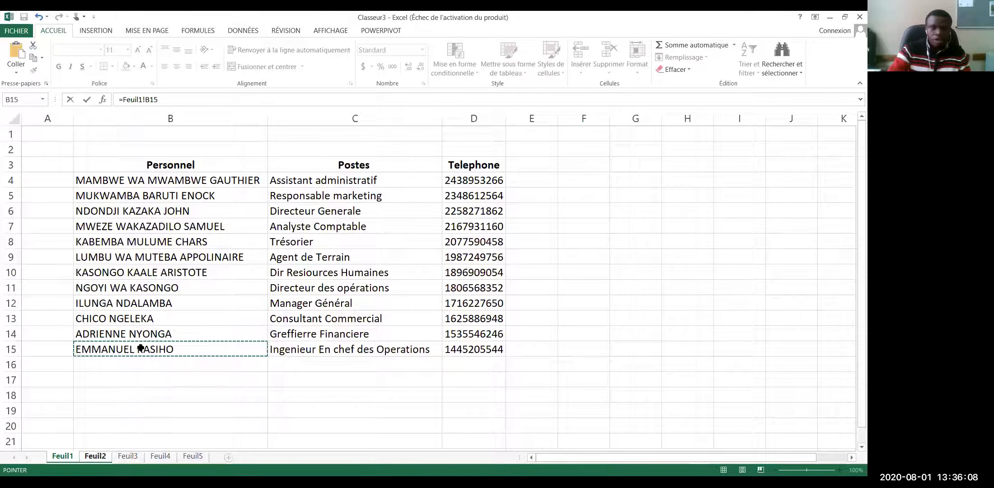
key("Return")
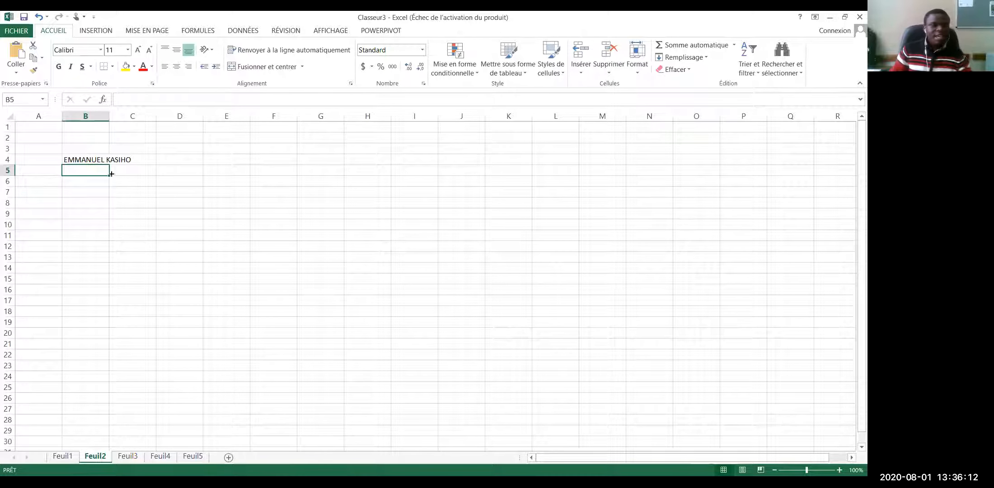
- Examine the linking formula in cell B4 of Feuil2
left_click(92, 157)
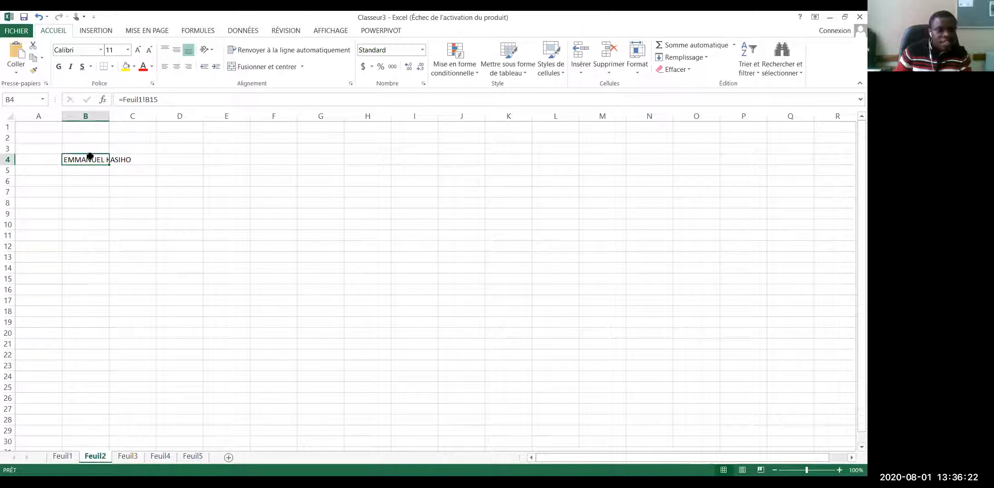
left_click(121, 99)
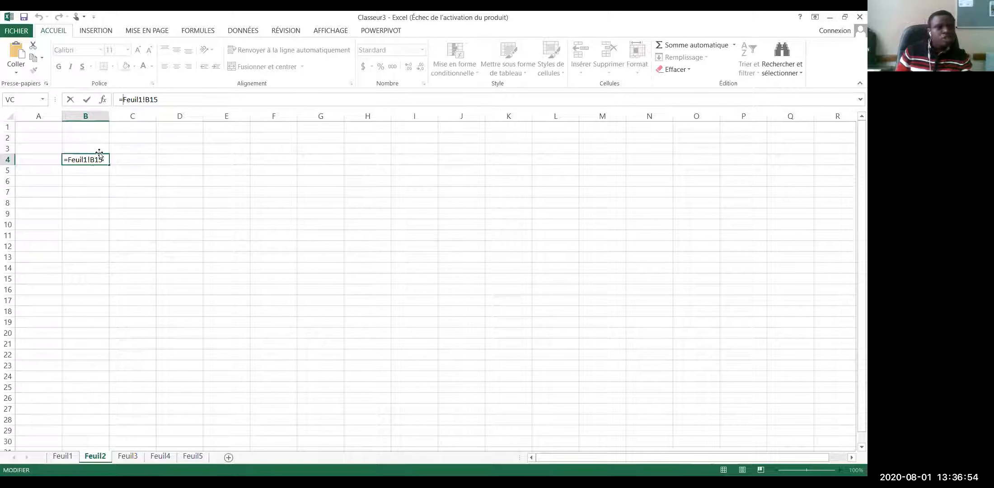
triple_click(112, 96)
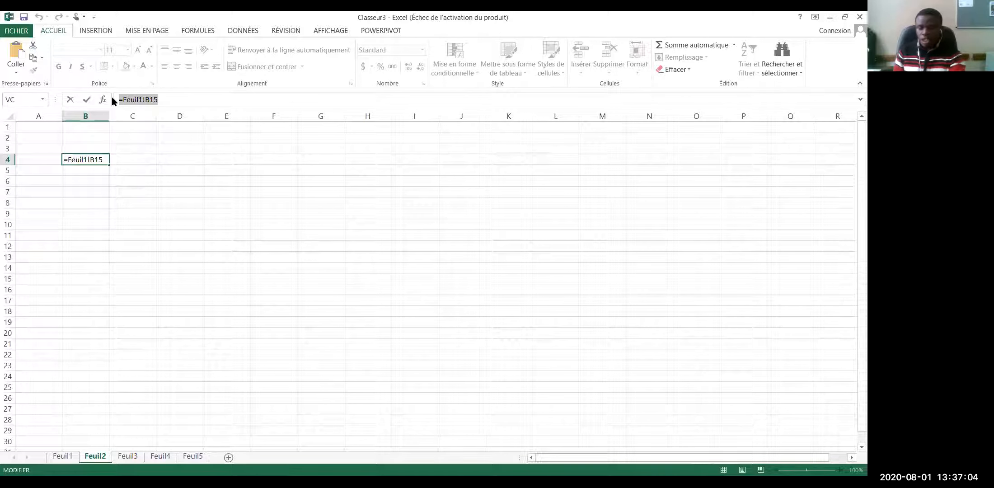
key("Return")
- Try filling the B4 link formula down to row 19, and undo the fill
left_click(87, 160)
left_click_drag(109, 166, 139, 326)
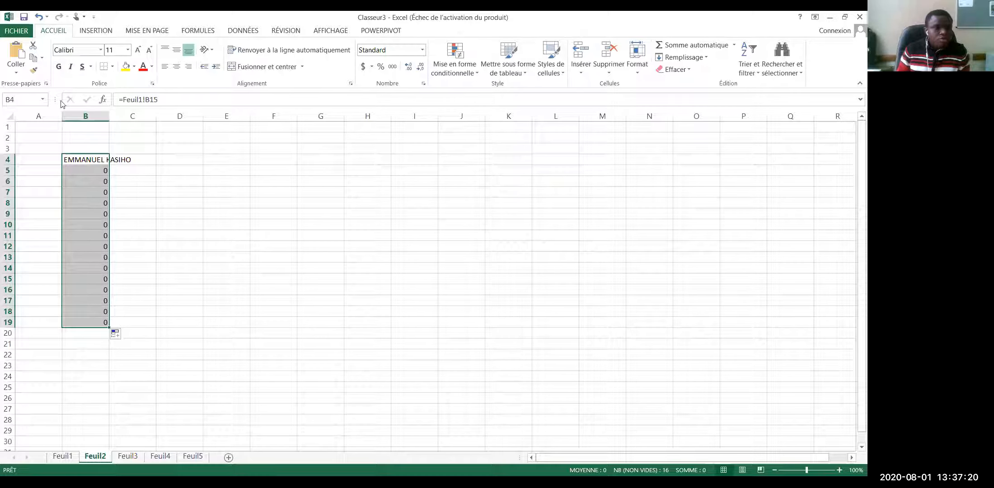
left_click(39, 17)
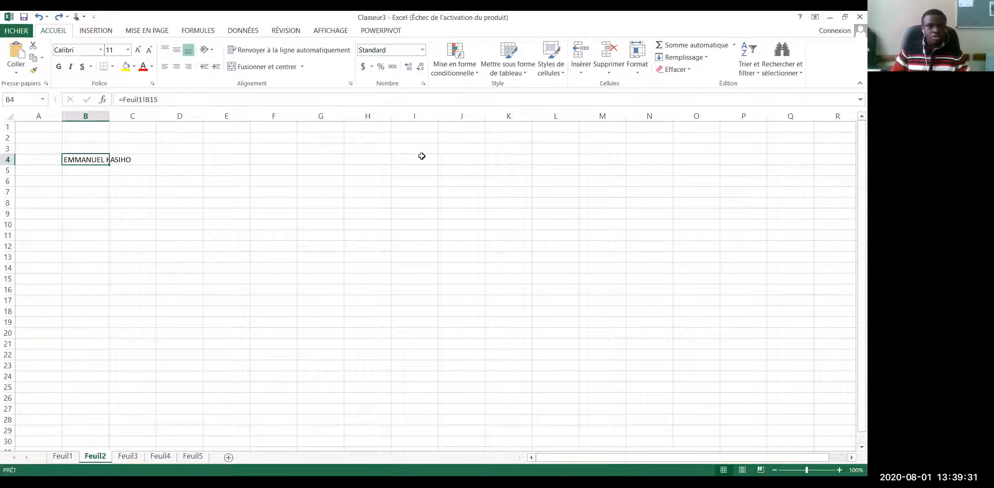
- Fill the B4 link formula down to row 15 and across to column C, covering B4:C15
left_click_drag(109, 165, 109, 165)
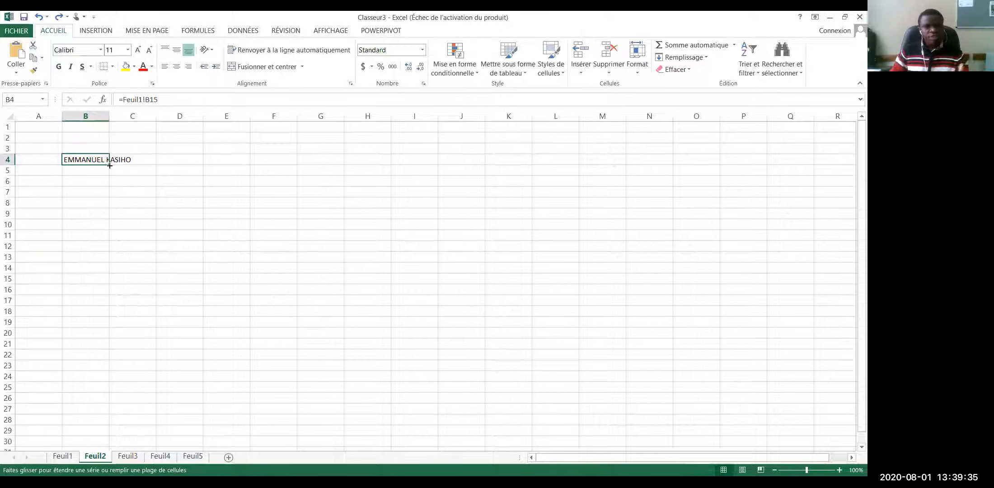
left_click_drag(110, 166, 221, 279)
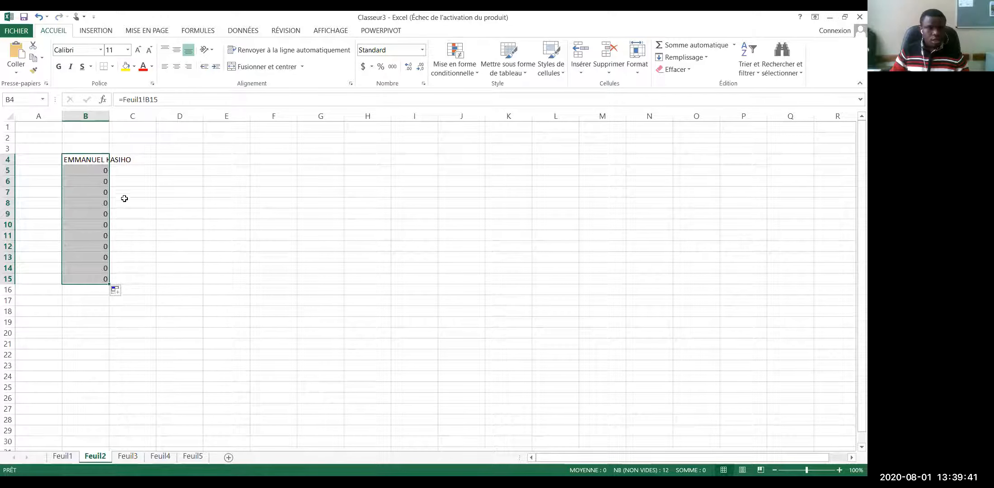
left_click(114, 164)
left_click(100, 155)
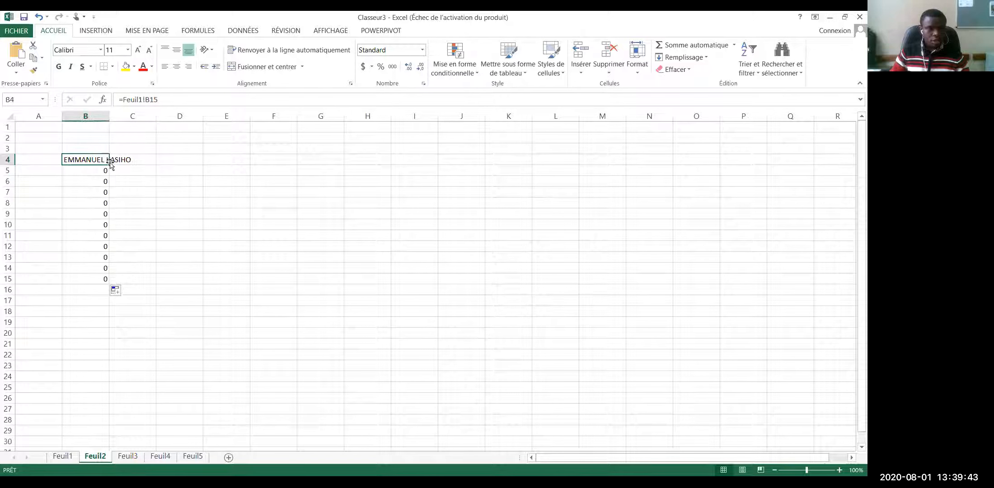
left_click_drag(108, 165, 168, 282)
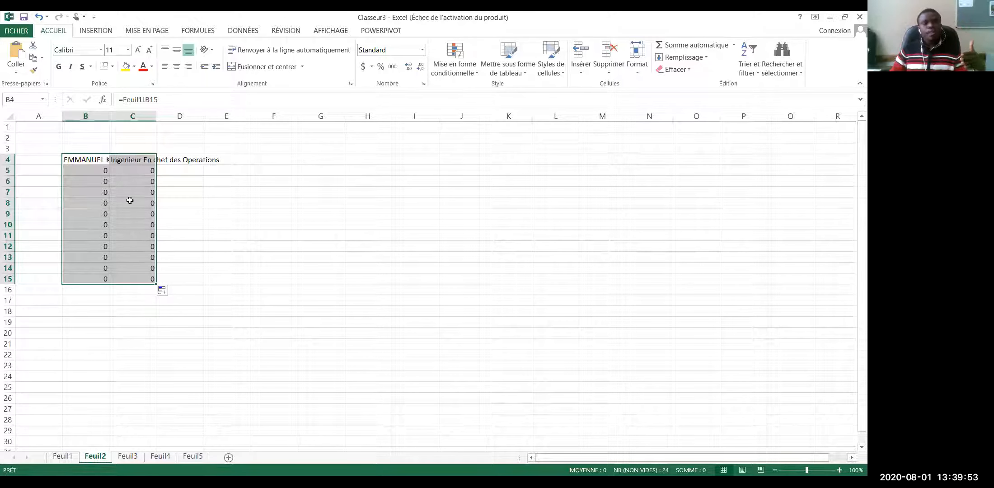
- Check the cell references in the filled formulas of columns B and C
left_click(98, 170)
left_click(131, 170)
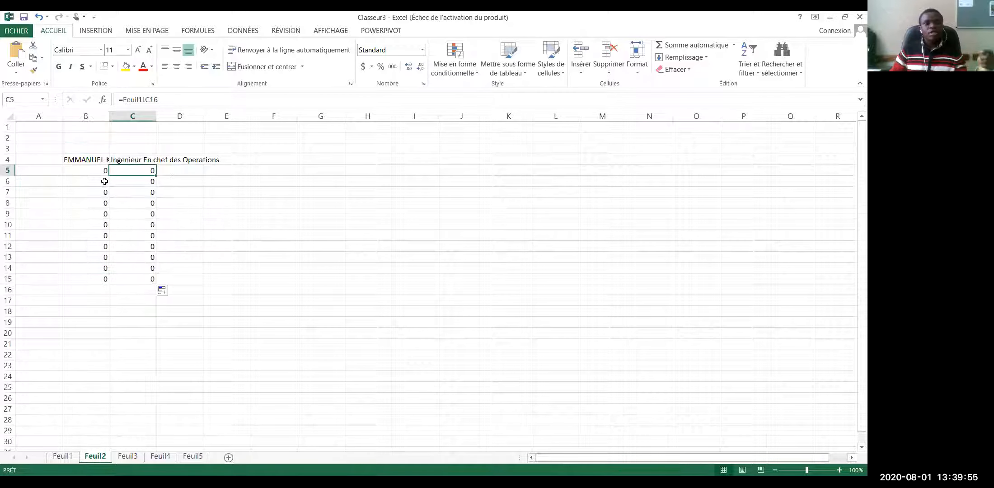
left_click(105, 181)
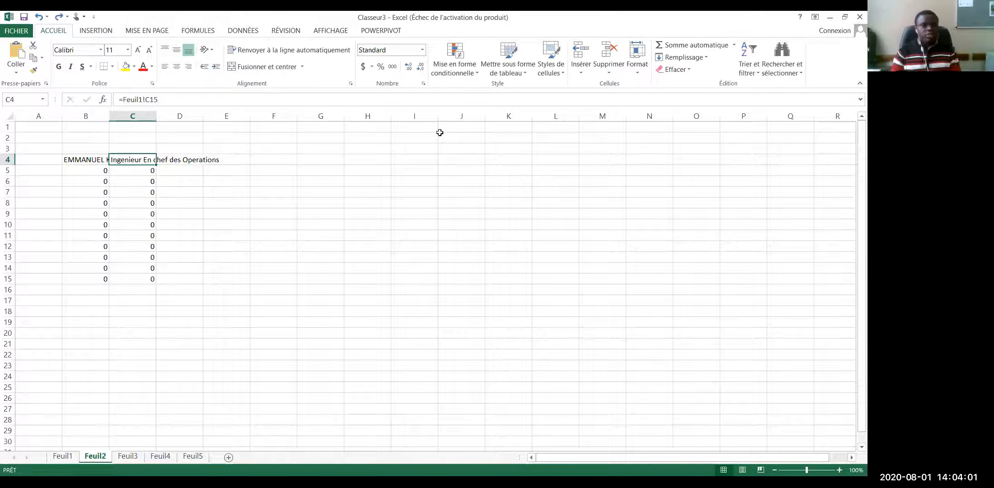
left_click(206, 216)
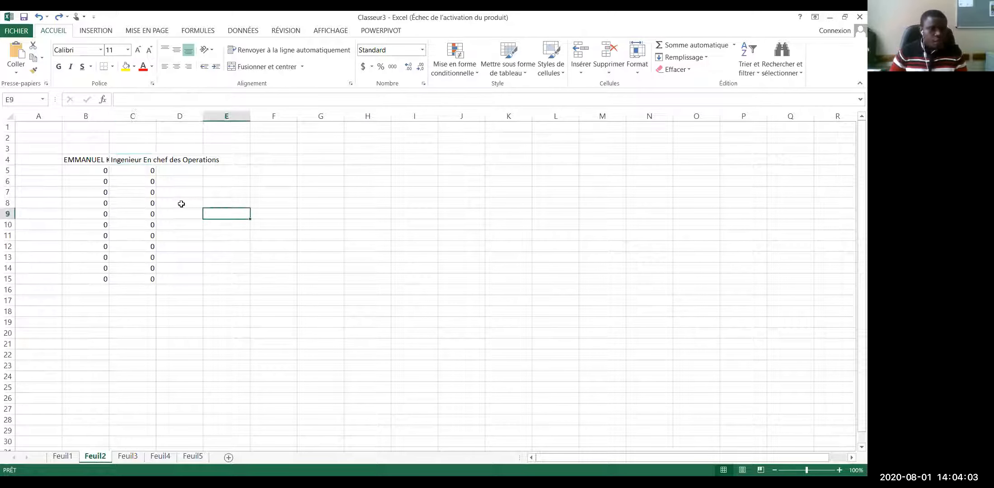
- Fill the B4 link formula across row 4 to D4, and autofit the widths of columns B, C and D
left_click(78, 156)
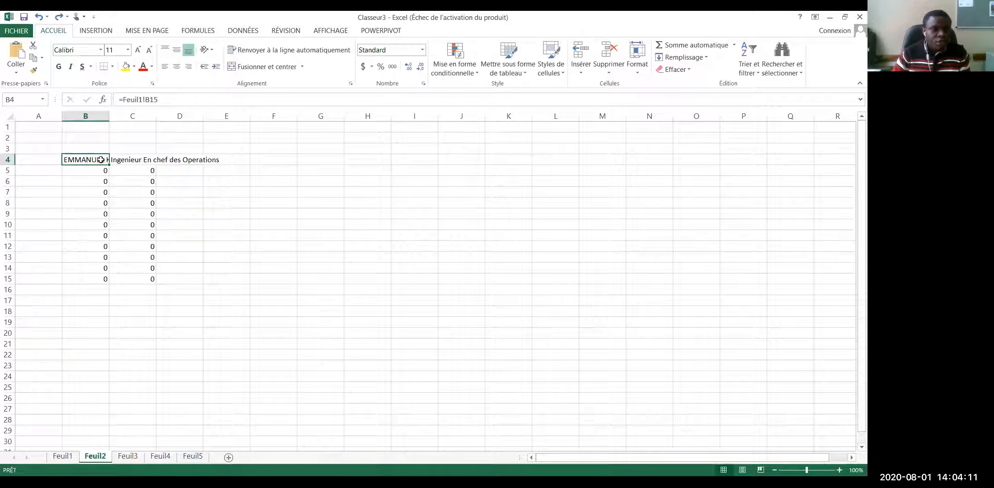
left_click_drag(110, 163, 193, 161)
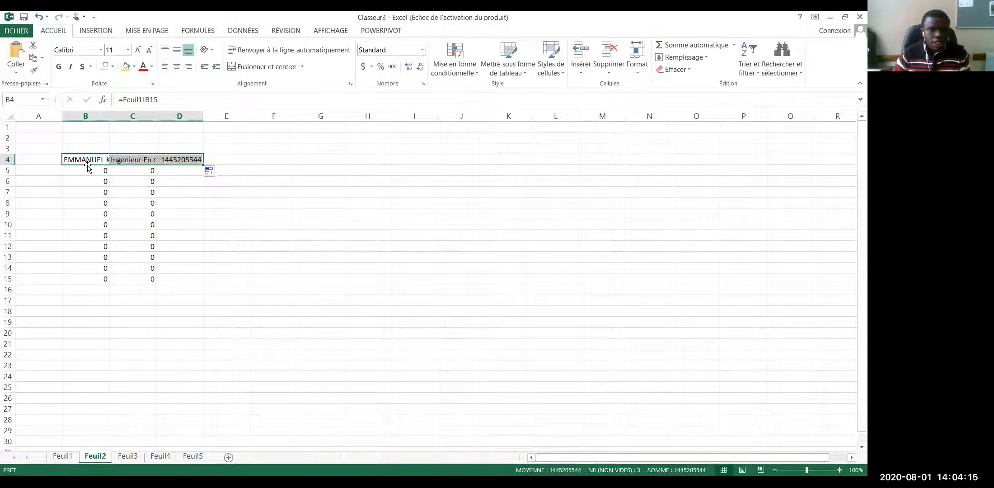
double_click(109, 117)
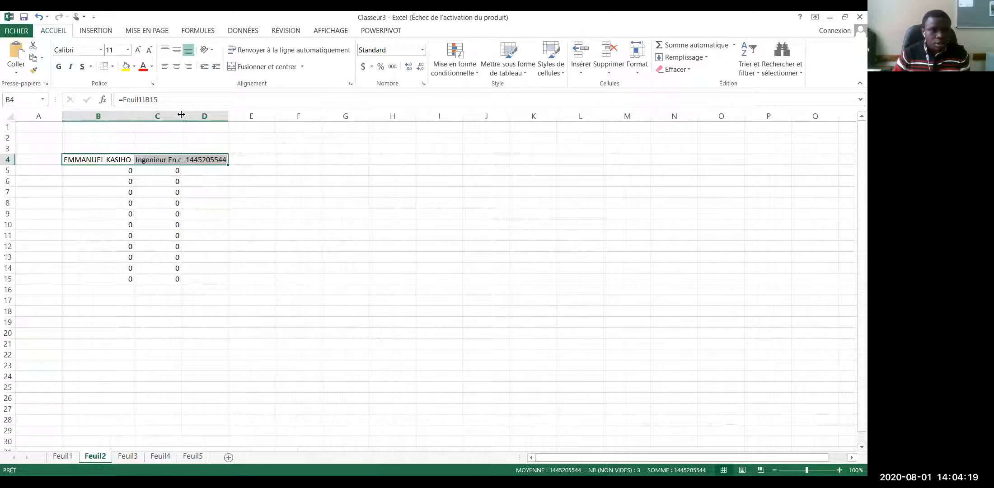
double_click(180, 115)
double_click(293, 116)
- Inspect the formula in B5 of Feuil2 and compare it with cells B16 and B4 on Feuil1
left_click_drag(98, 172, 229, 280)
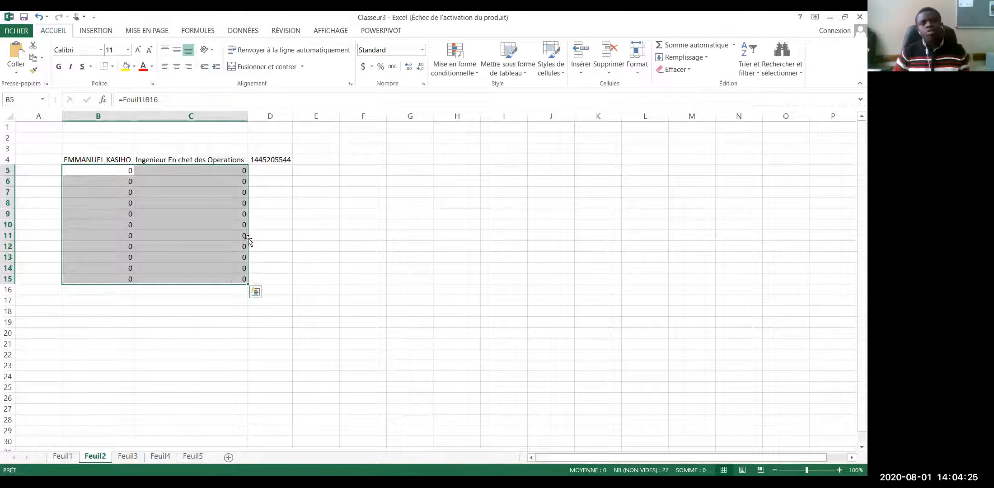
key("ctrl+Down")
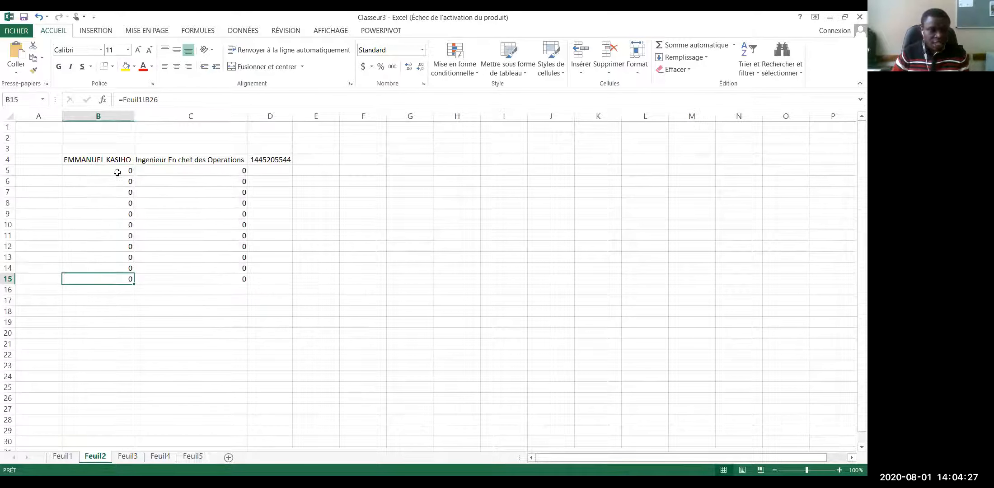
double_click(117, 173)
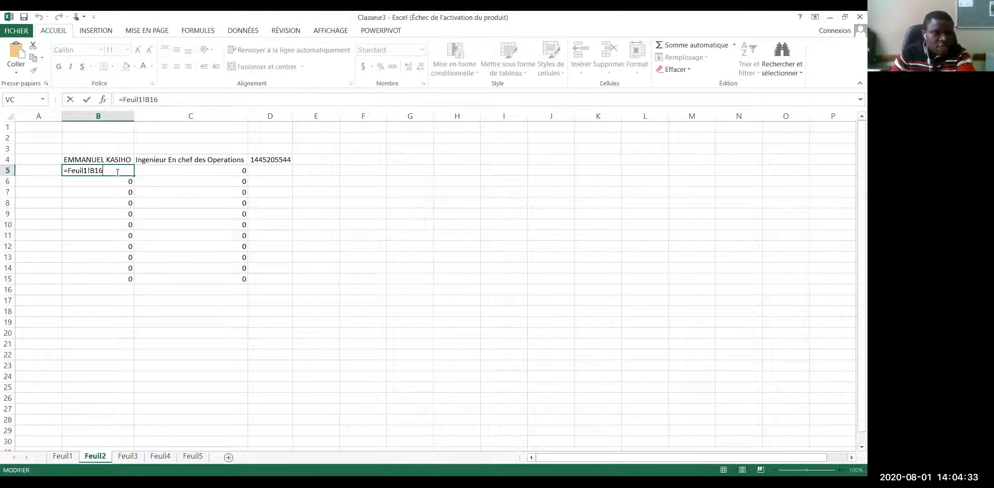
key("Escape")
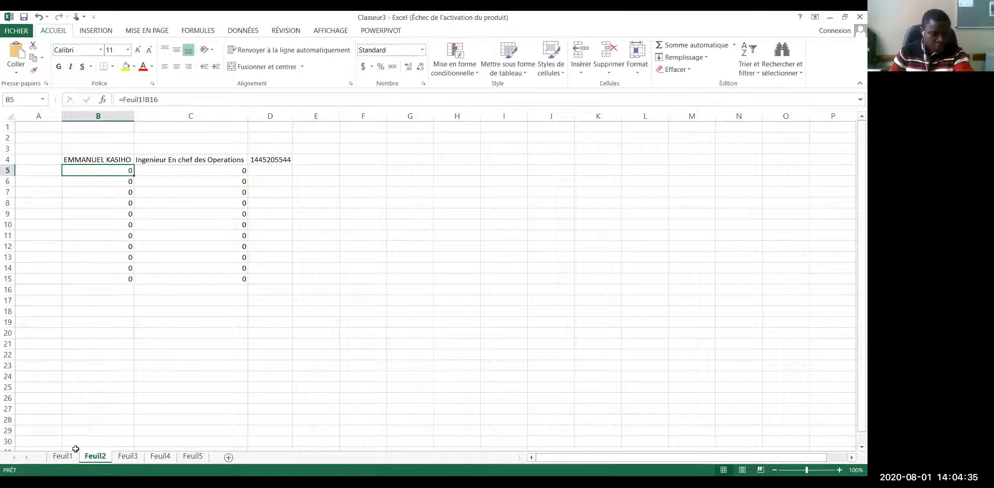
left_click(64, 456)
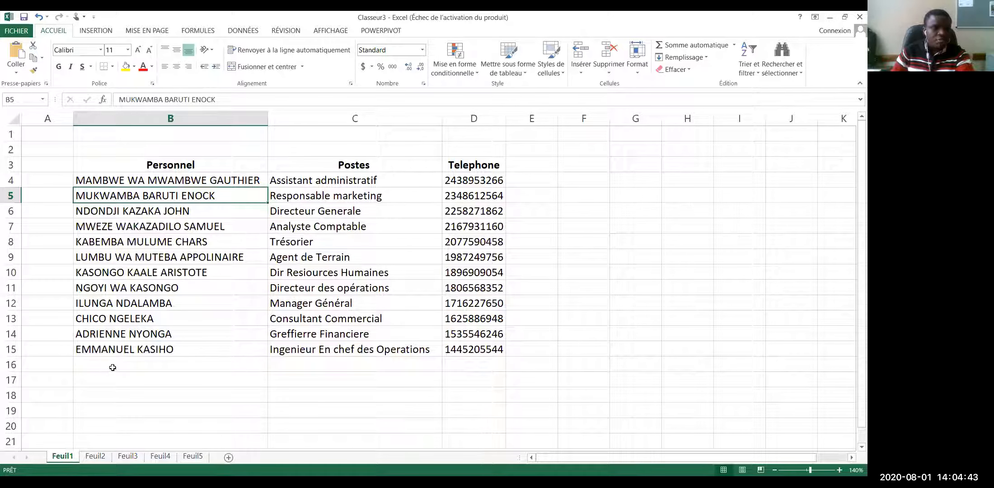
left_click(113, 368)
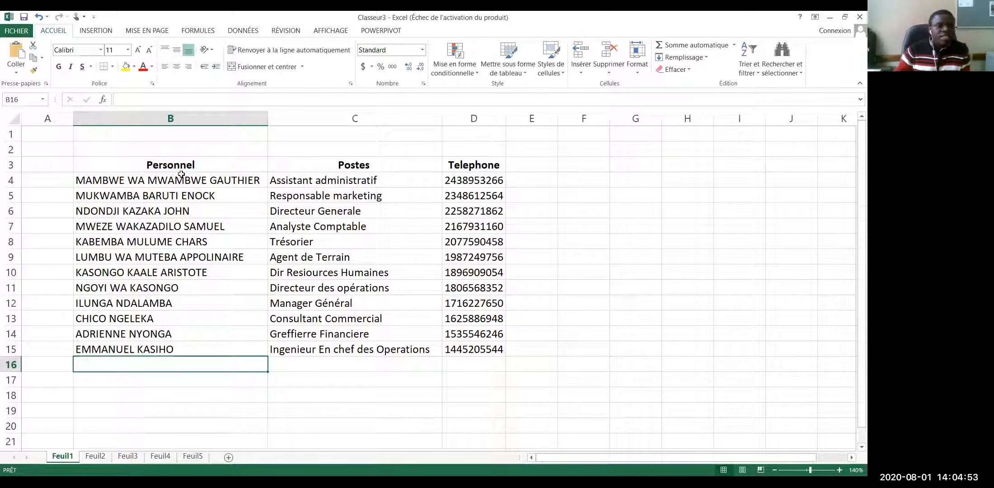
left_click(164, 171)
left_click(166, 181)
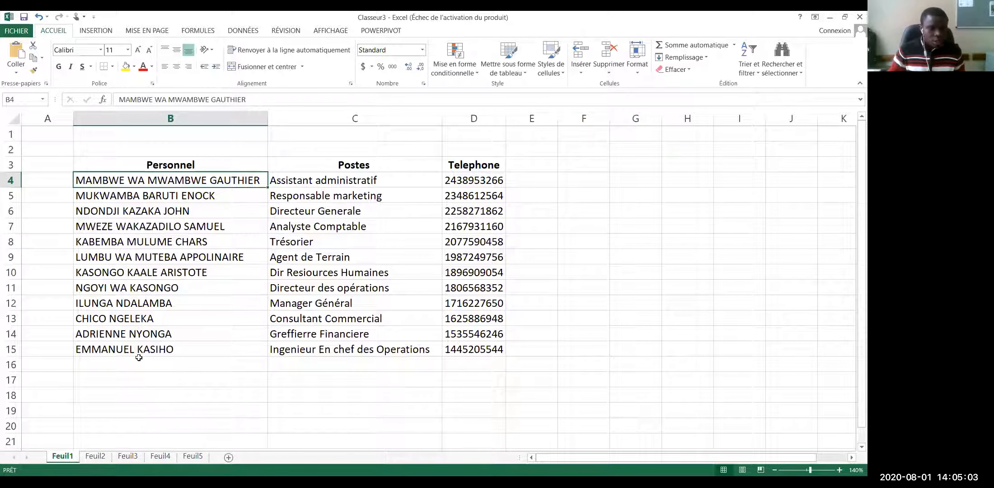
- Link cell F4 of Feuil2 to cell B4 of Feuil1, and autofit the width of column F
left_click(101, 457)
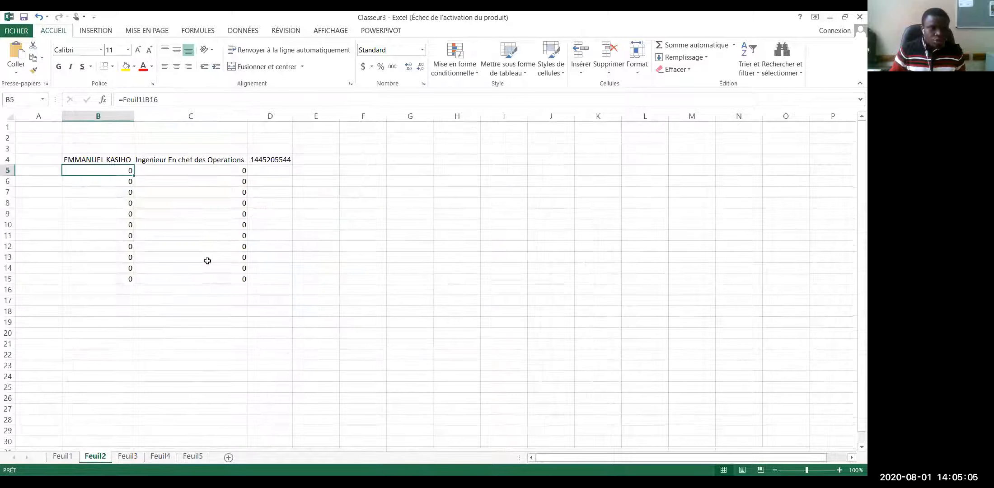
left_click(347, 161)
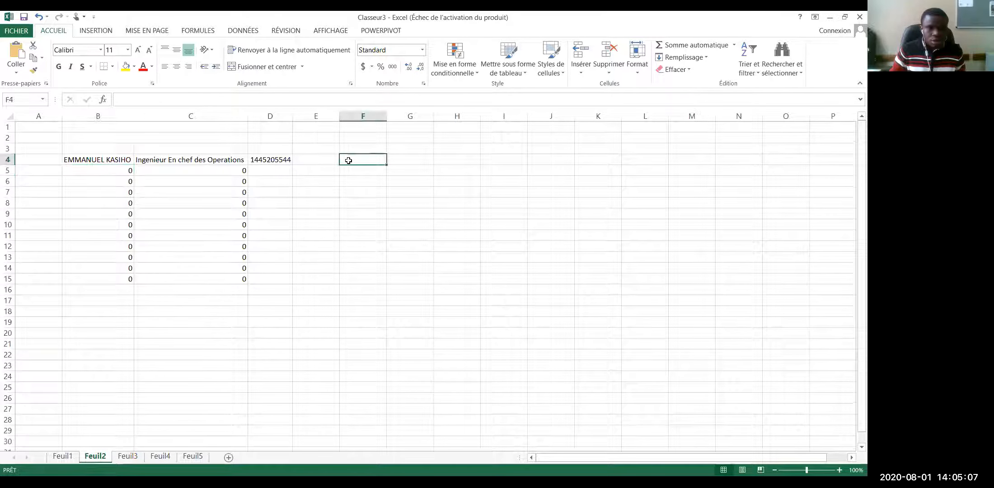
type("=")
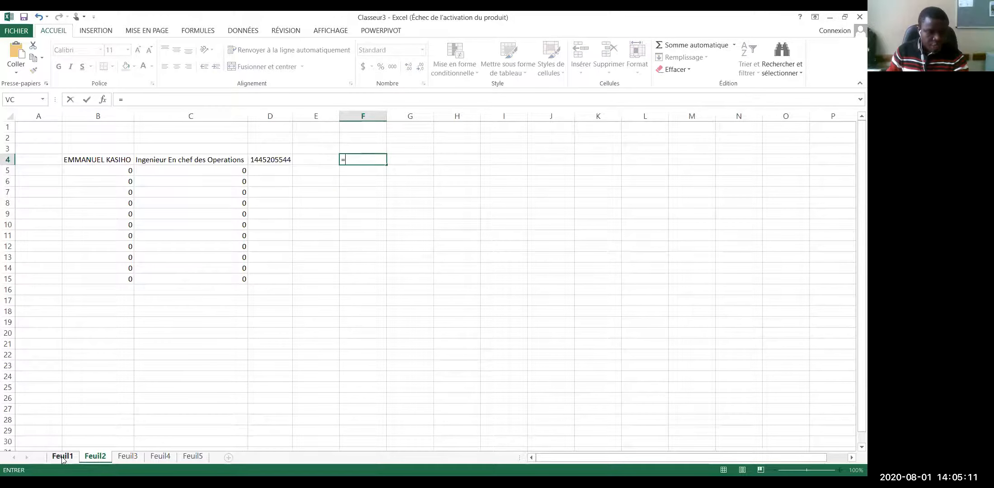
left_click(62, 456)
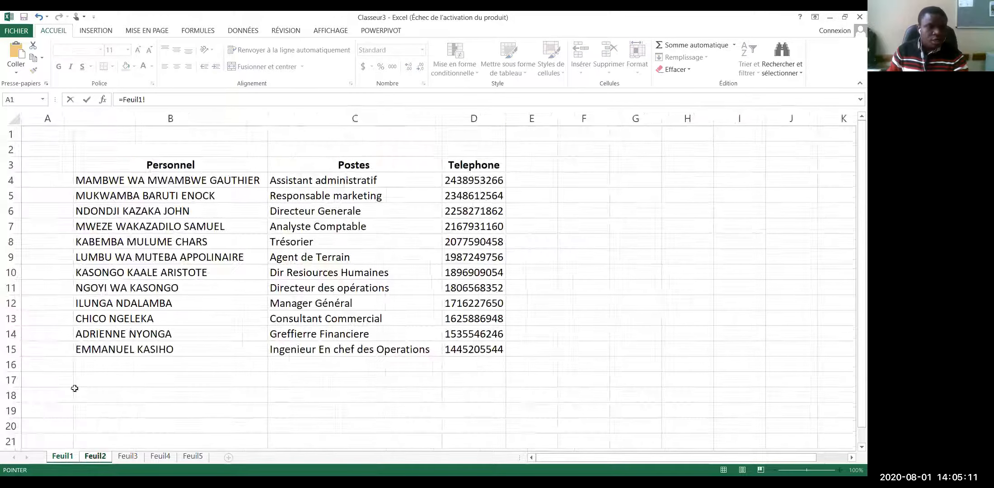
left_click(132, 179)
key("Return")
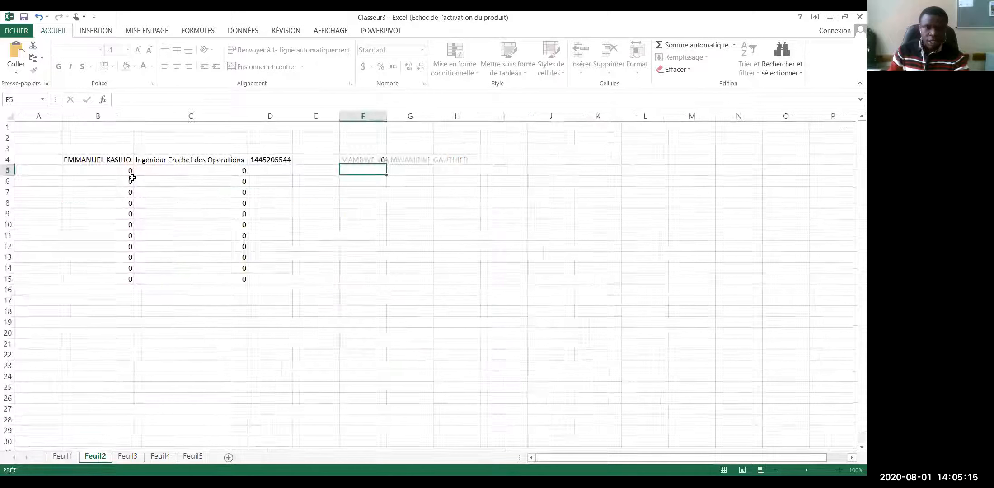
left_click(370, 159)
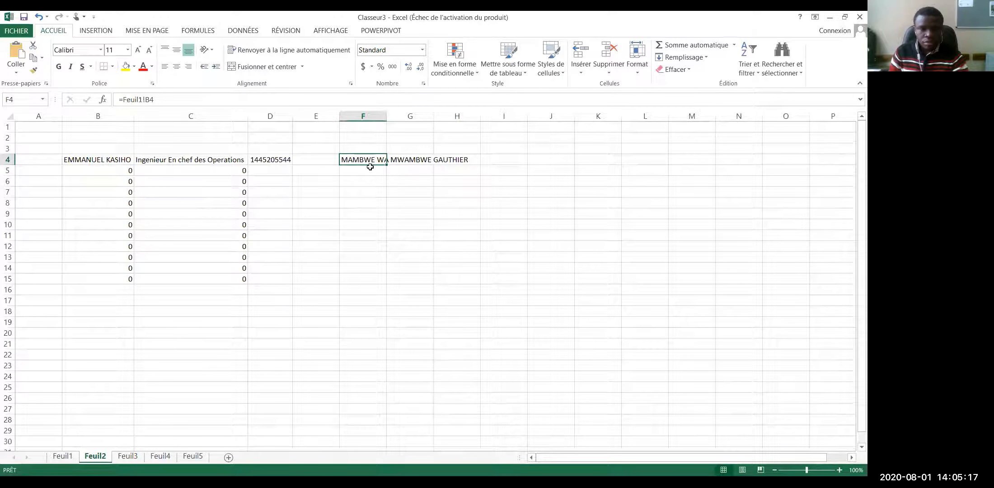
double_click(386, 116)
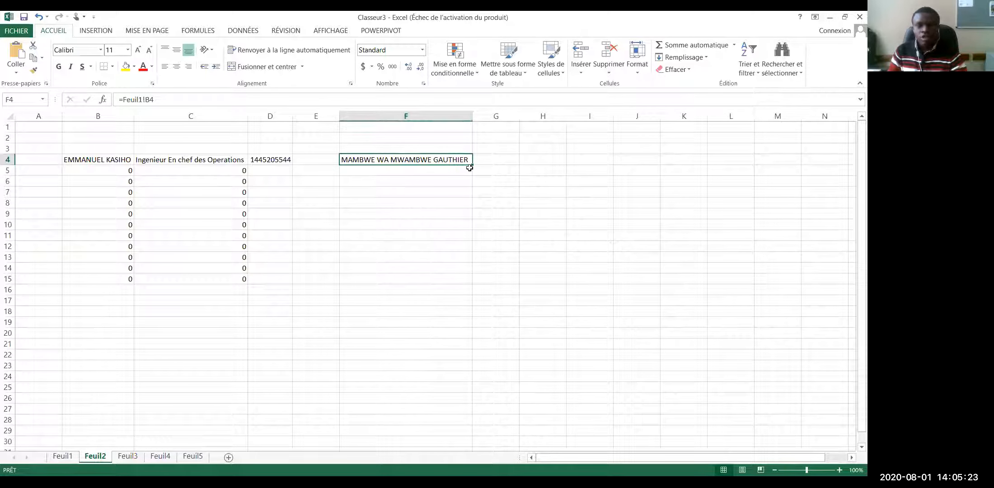
- Fill the F4 link formula across to H4 and down to row 15, autofitting column G between the two fills
left_click_drag(472, 163, 577, 208)
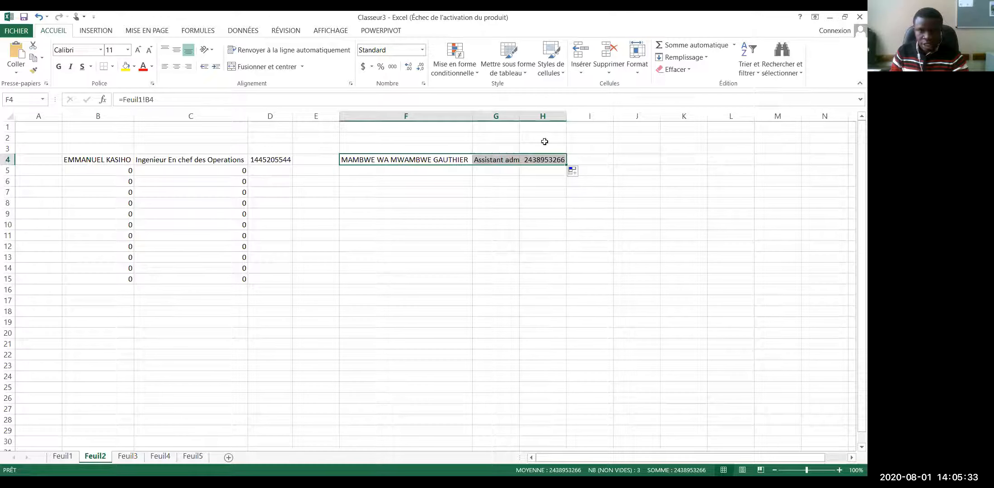
double_click(519, 116)
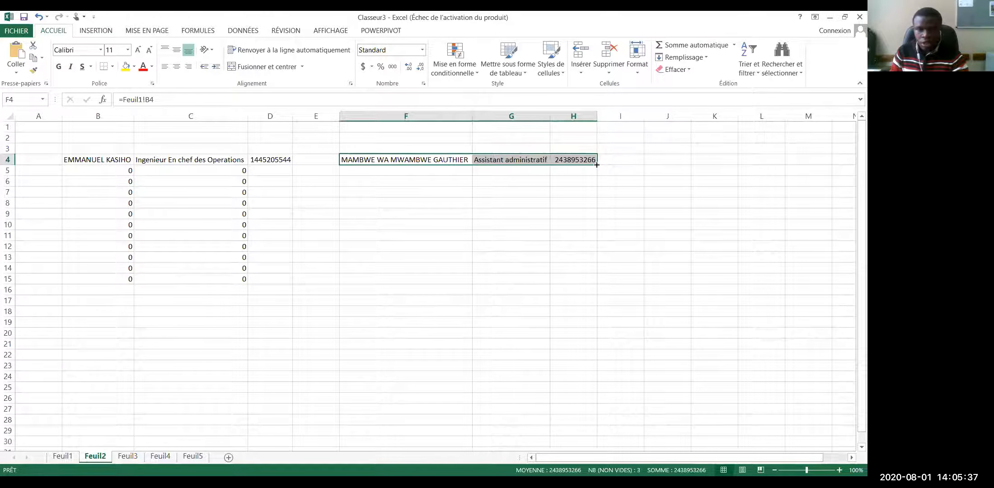
left_click_drag(596, 165, 604, 283)
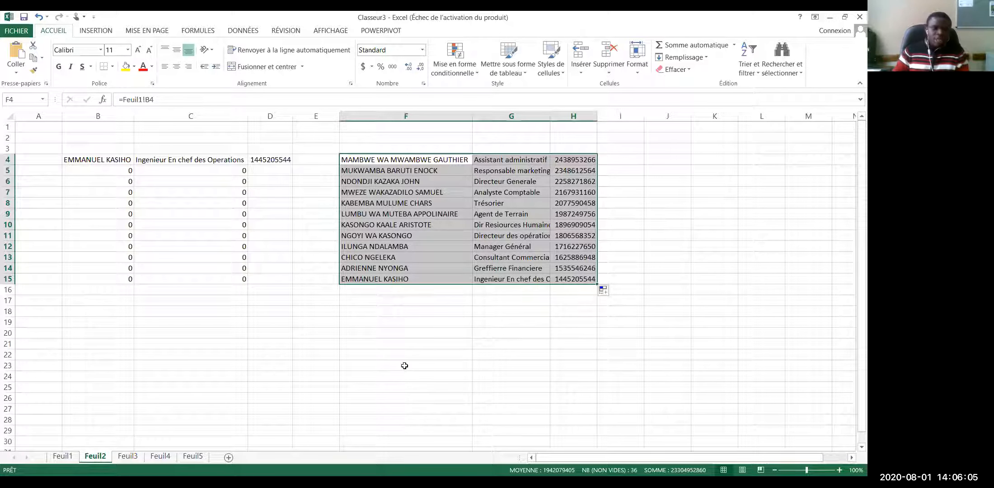
left_click_drag(343, 375, 340, 367)
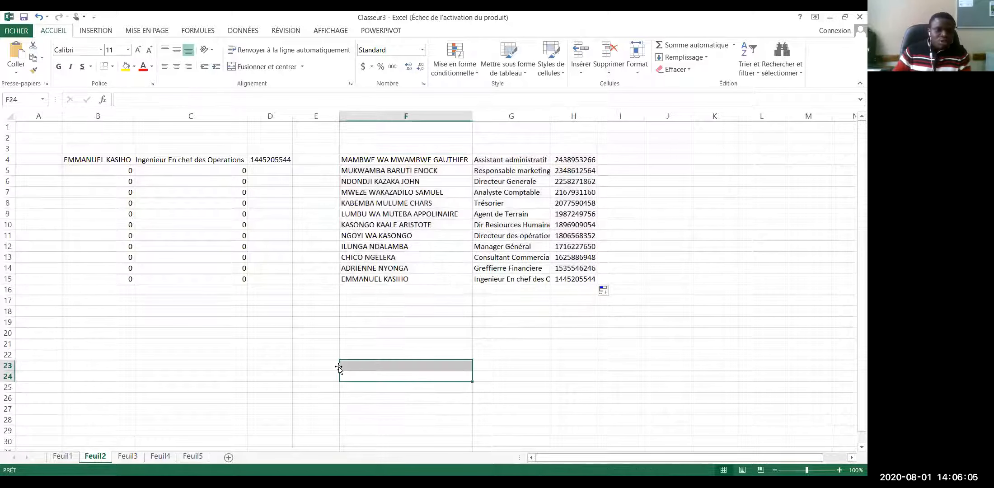
- Create a new blank workbook
left_click(18, 32)
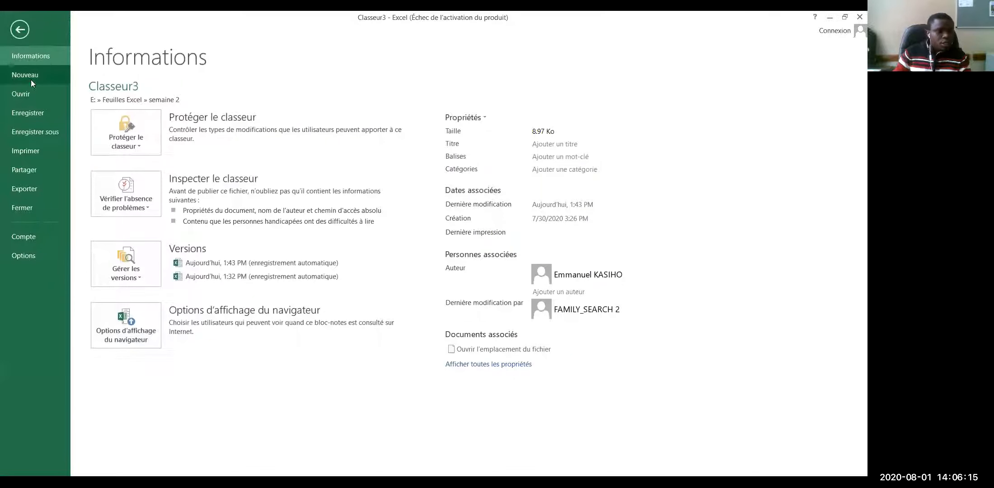
left_click(32, 77)
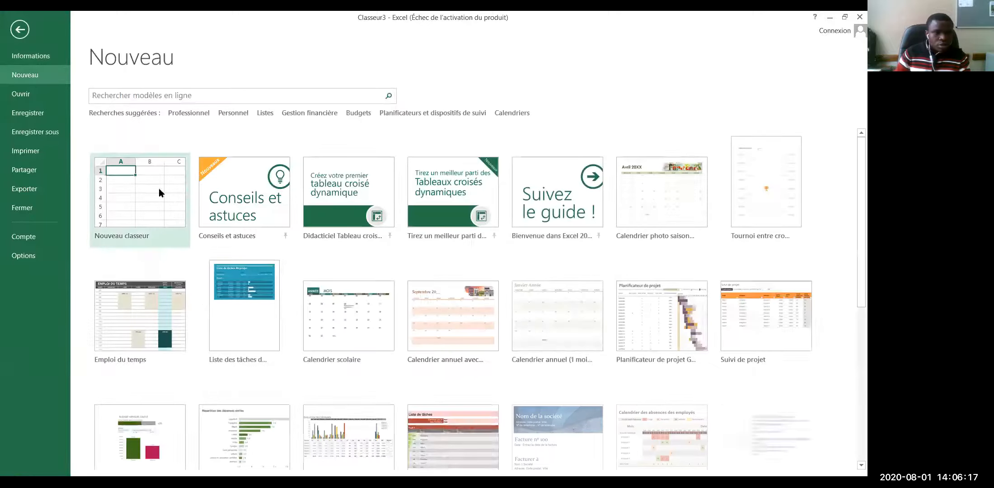
left_click(145, 191)
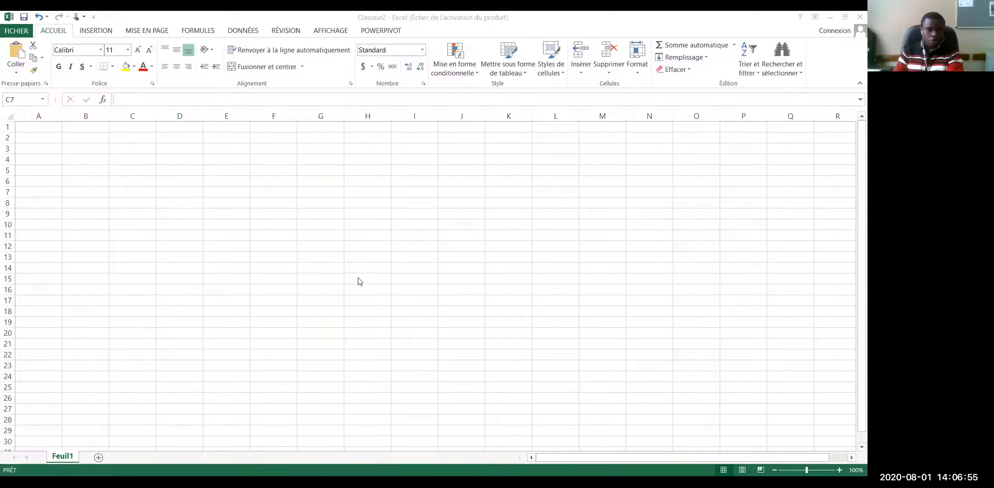
- Link cell E6 of the new workbook to cell B5 on Feuil1 of Classeur3.xlsx with an absolute reference
left_click(220, 202)
left_click(211, 180)
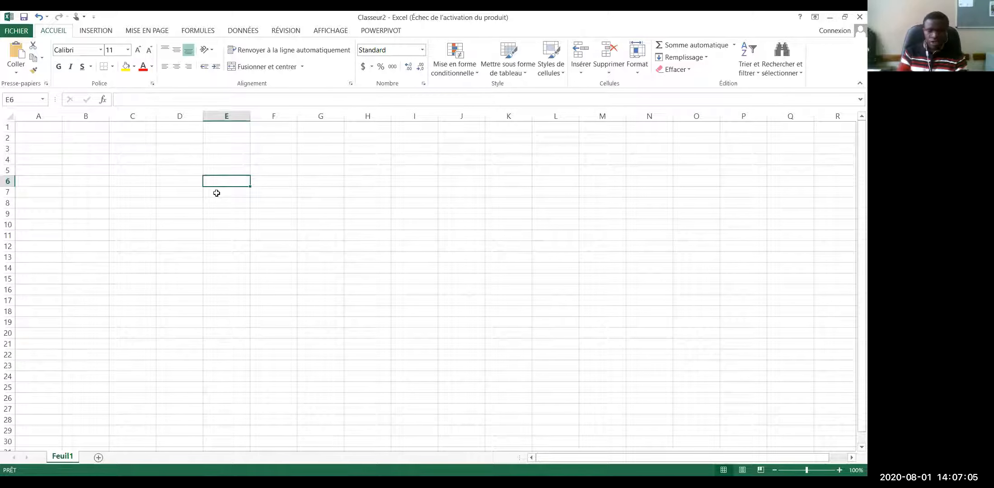
type("=[Classeur3.xlsx]Feuil1!")
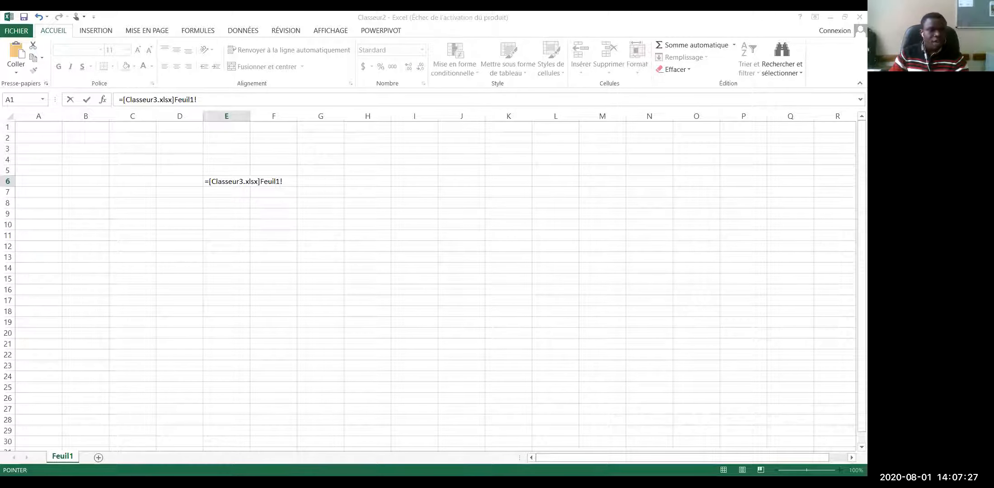
left_click(86, 170)
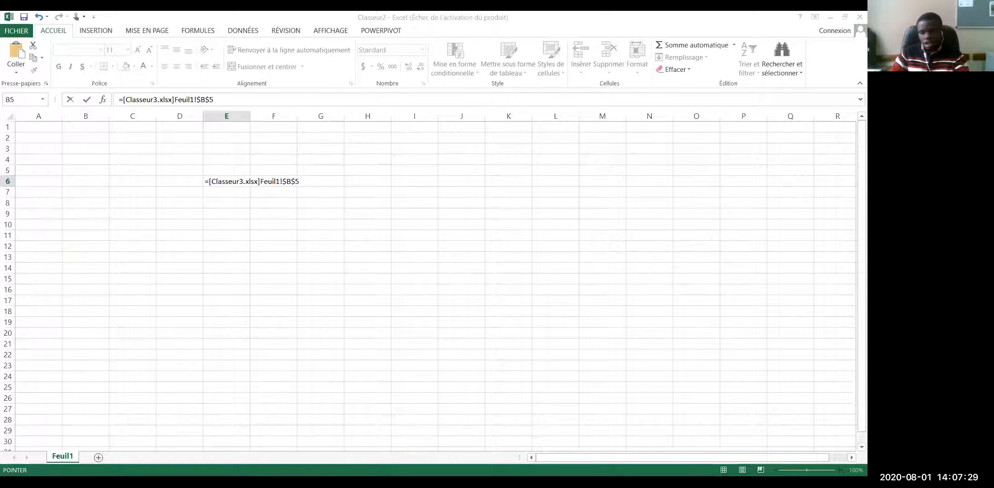
key("Return")
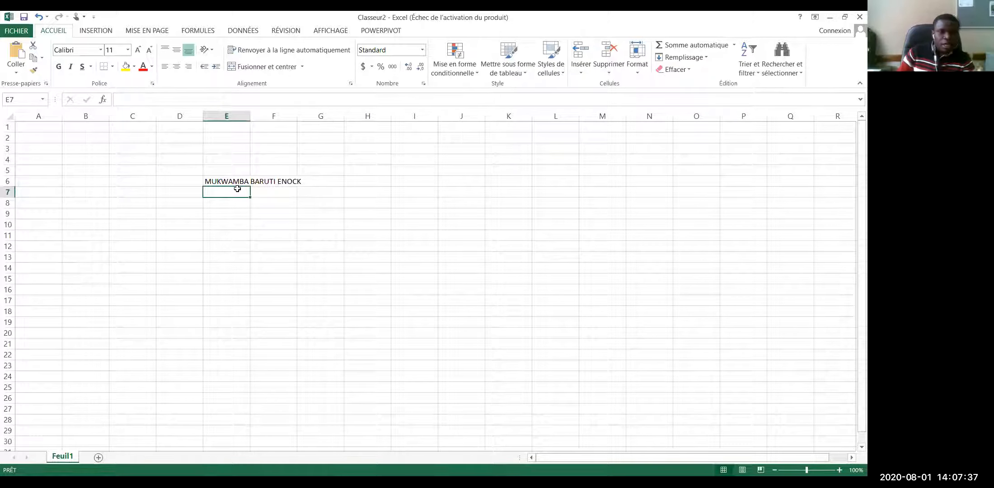
- Fill the E6 external link across to H6 and down to row 19, and undo the downward fill
left_click(222, 181)
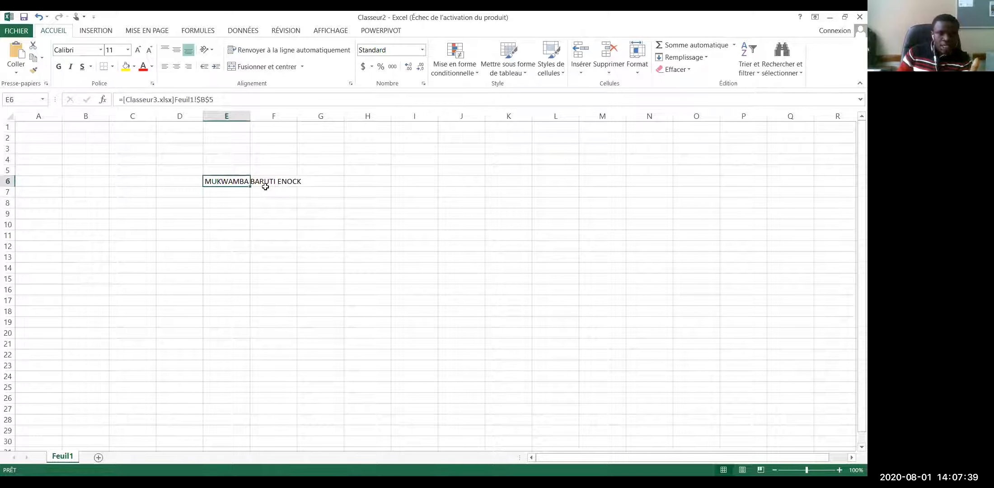
left_click_drag(250, 186, 391, 327)
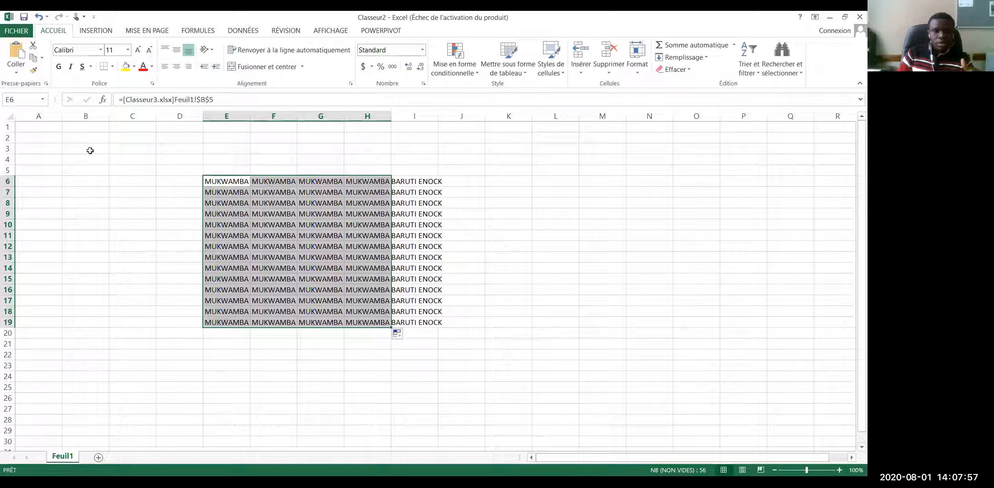
left_click(39, 17)
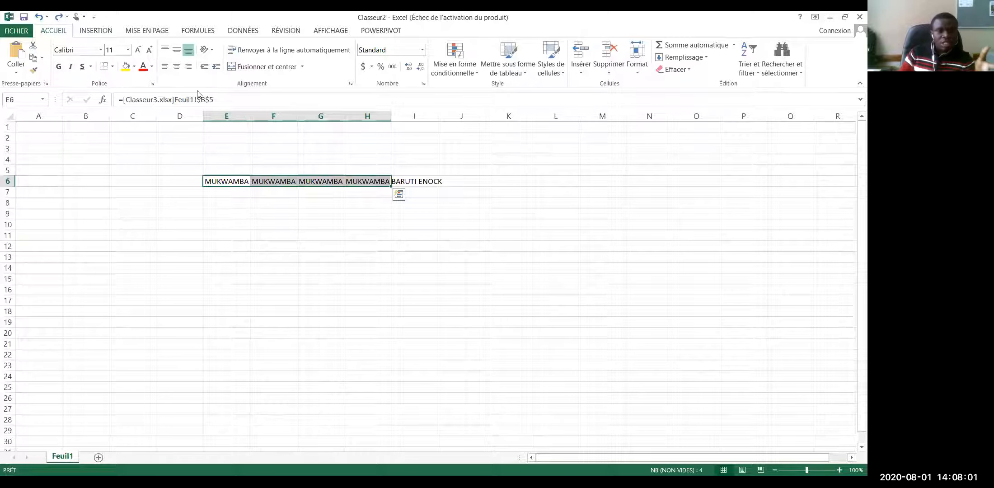
- Examine the workbook name, sheet name and absolute cell reference in the external link formula of E6
left_click(219, 96)
left_click(219, 96)
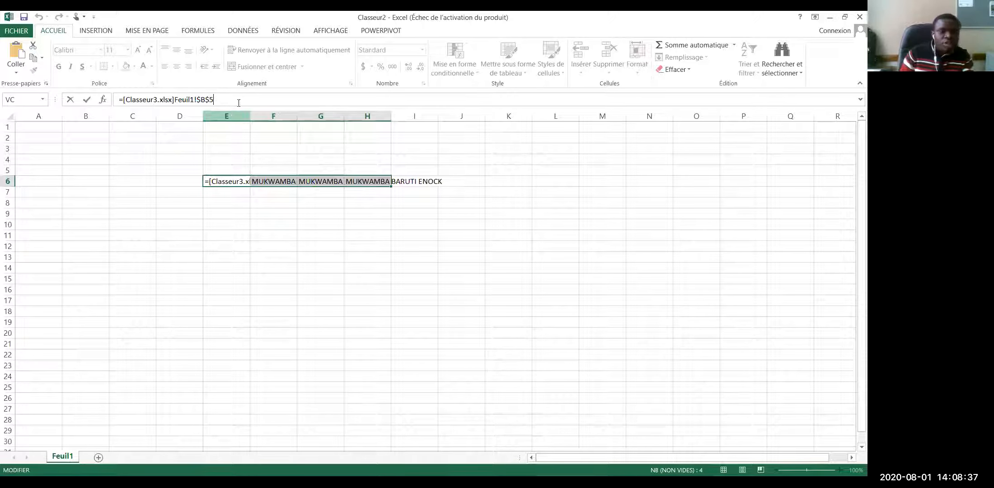
left_click_drag(178, 97, 195, 99)
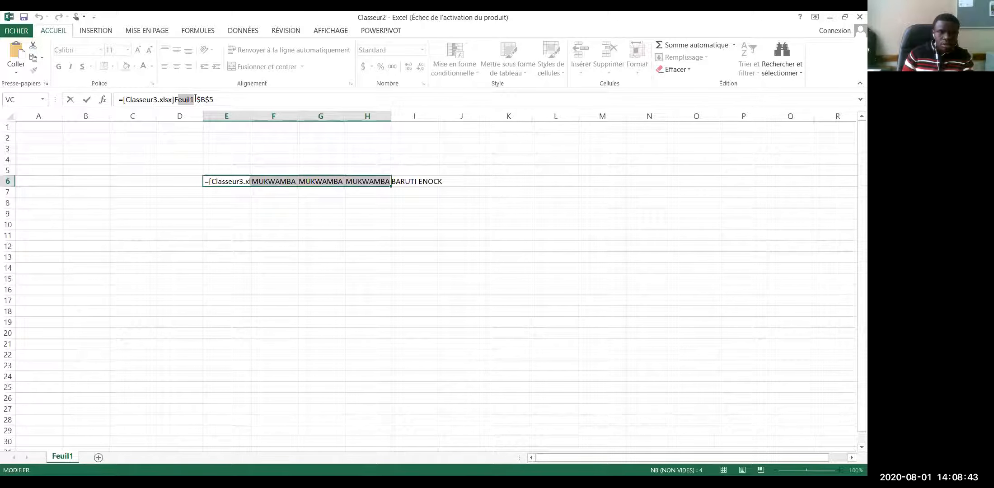
left_click(239, 97)
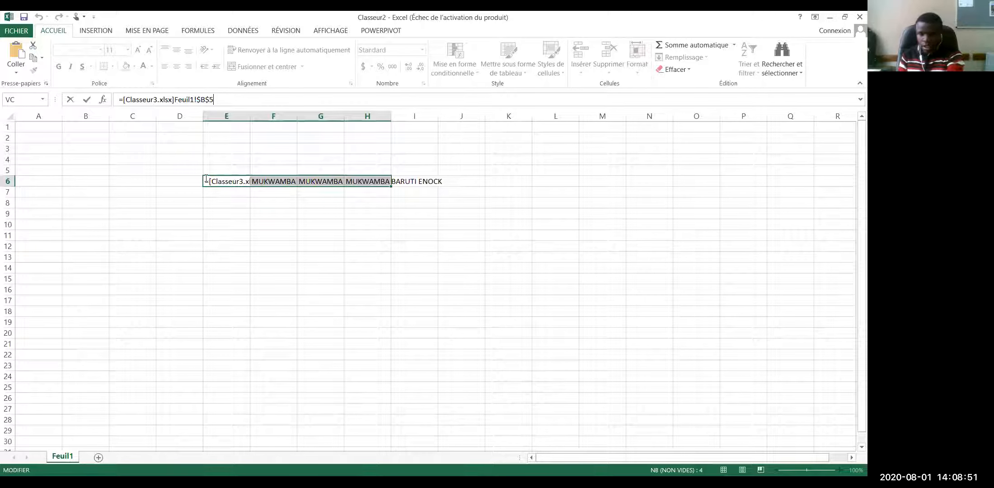
key("Return")
left_click(235, 200)
double_click(233, 181)
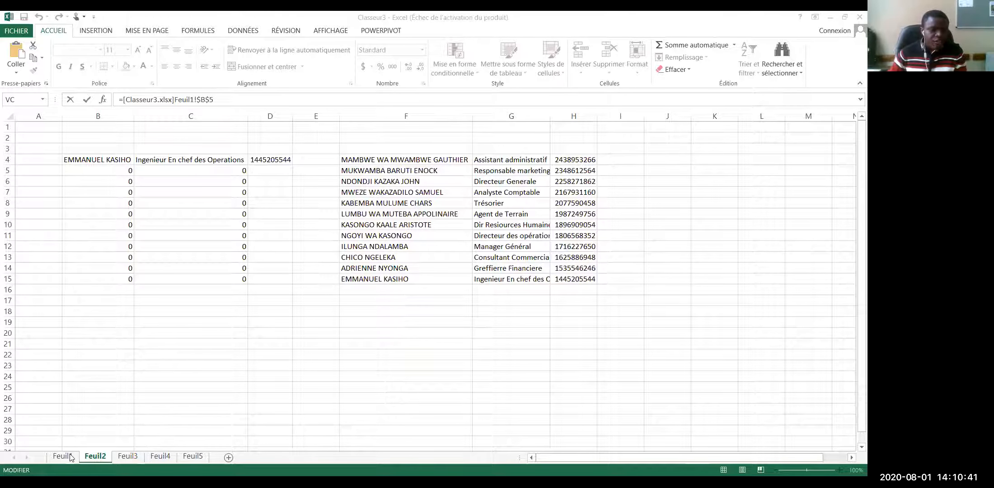
key("Escape")
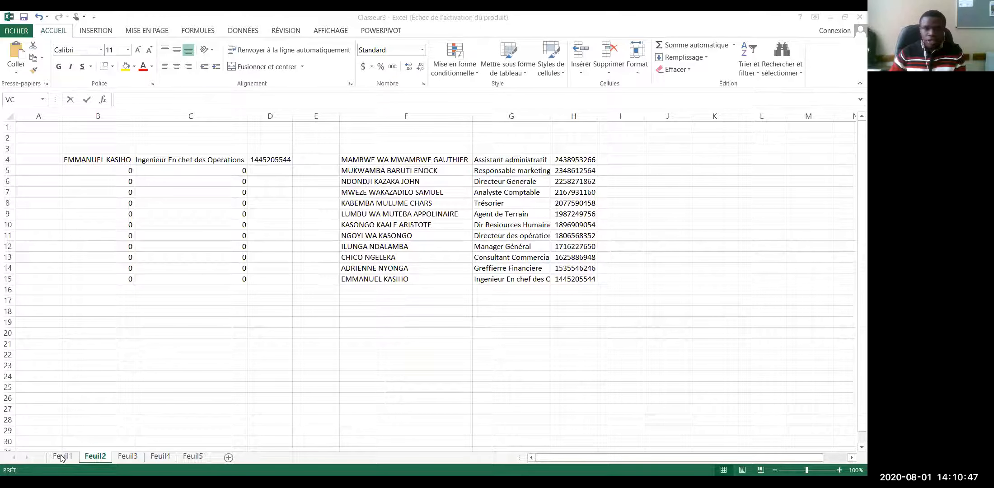
- Autofit the width of column G on Feuil2 of Classeur3
left_click(553, 332)
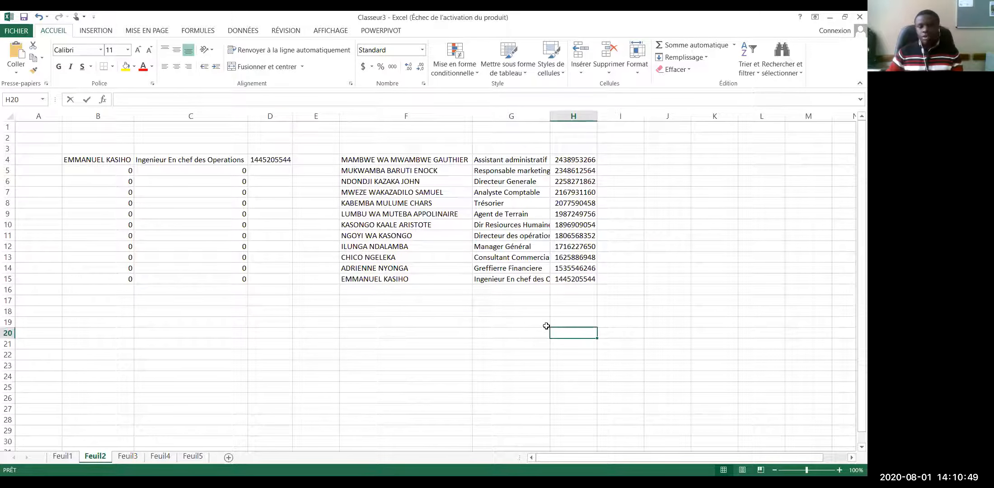
double_click(551, 115)
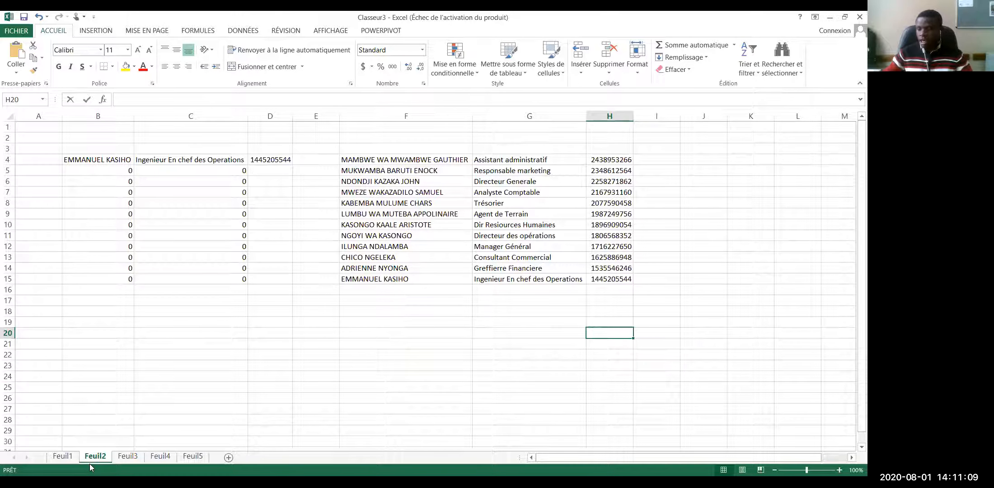
- Rename the worksheet Feuil1 as Personnel
left_click(63, 457)
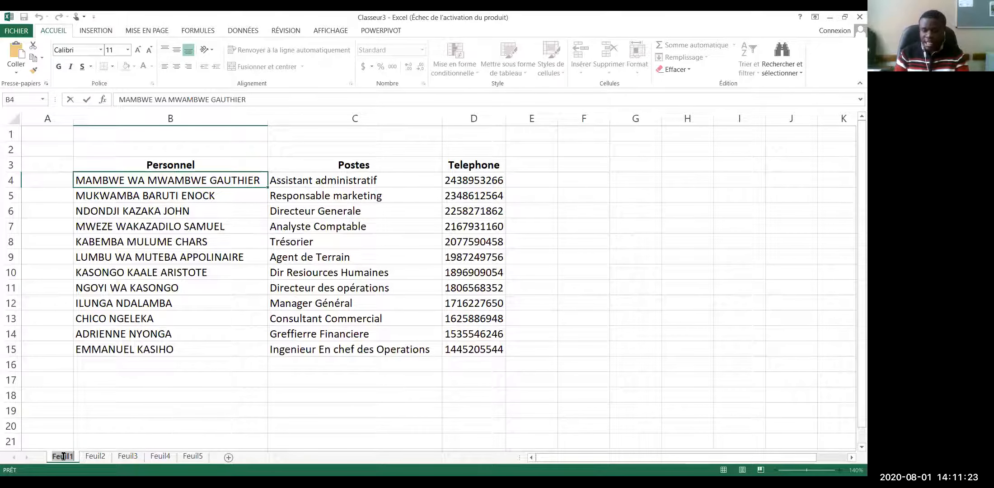
type("Personnel")
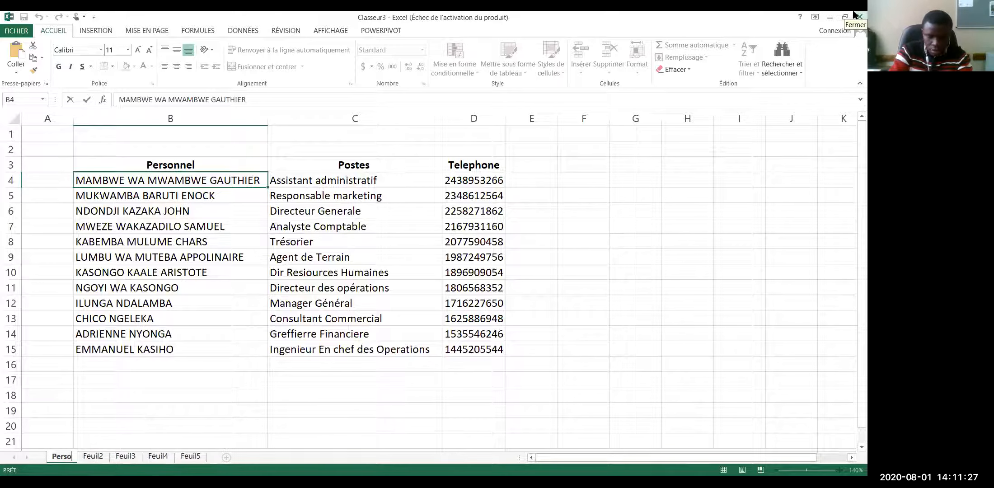
key("Return")
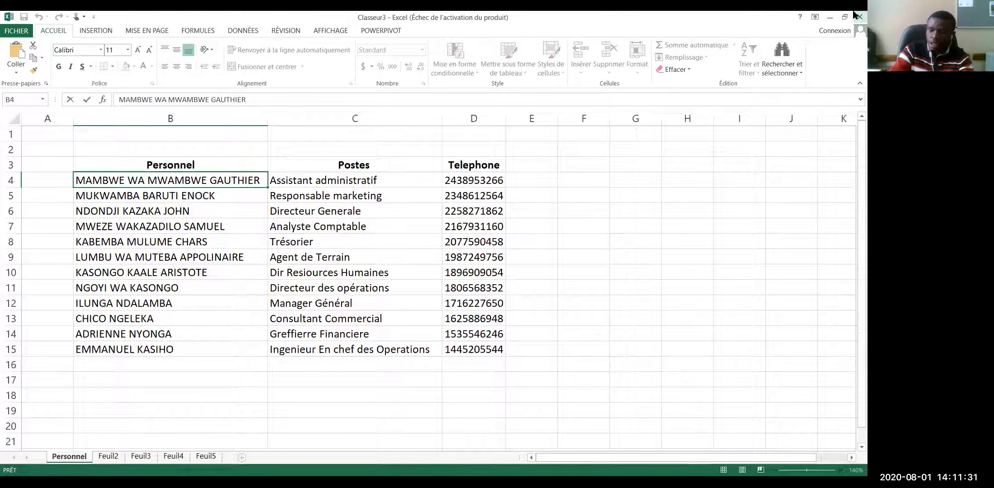
key("Return")
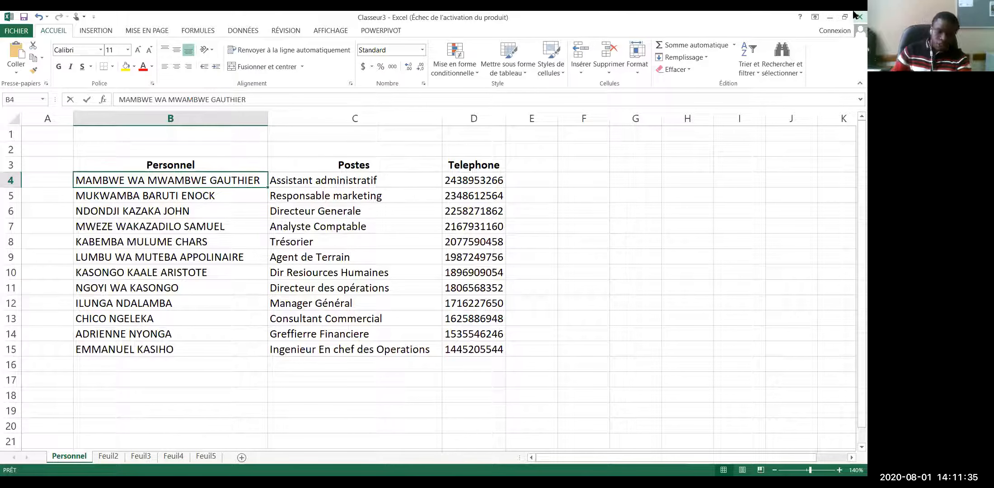
- Rename the worksheet Feuil2 as Finances
left_click(115, 457)
double_click(116, 458)
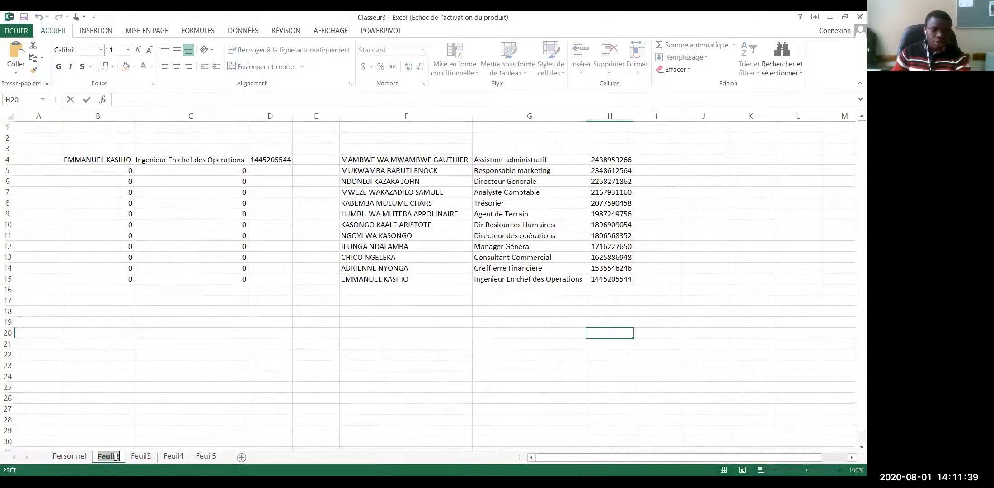
type("Fina")
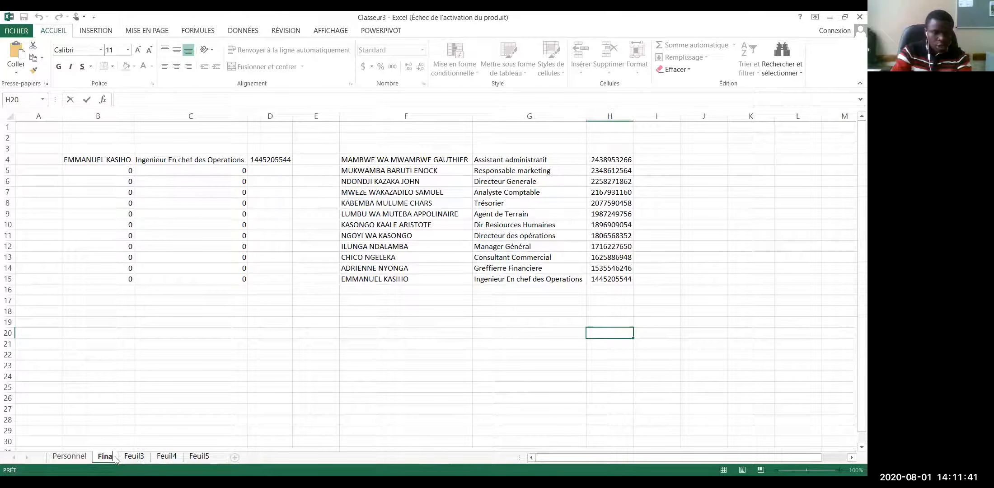
type("nces")
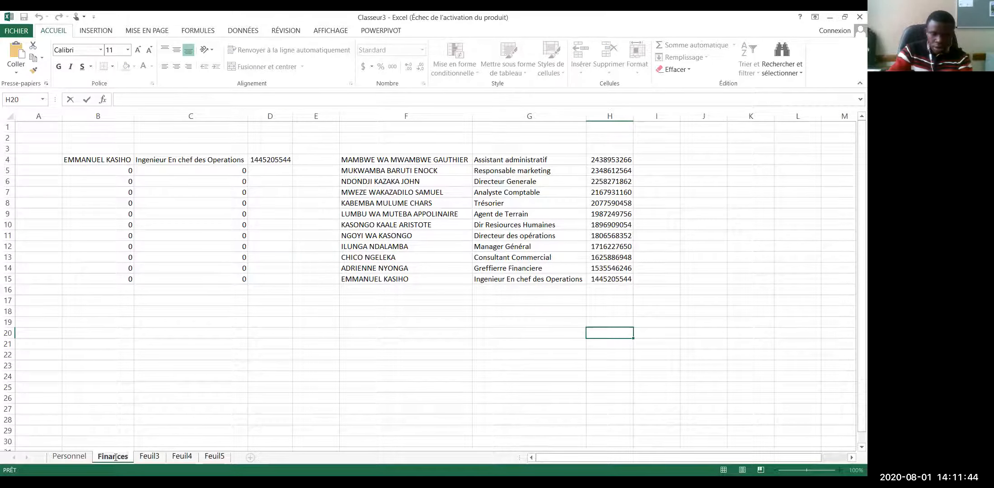
key("Return")
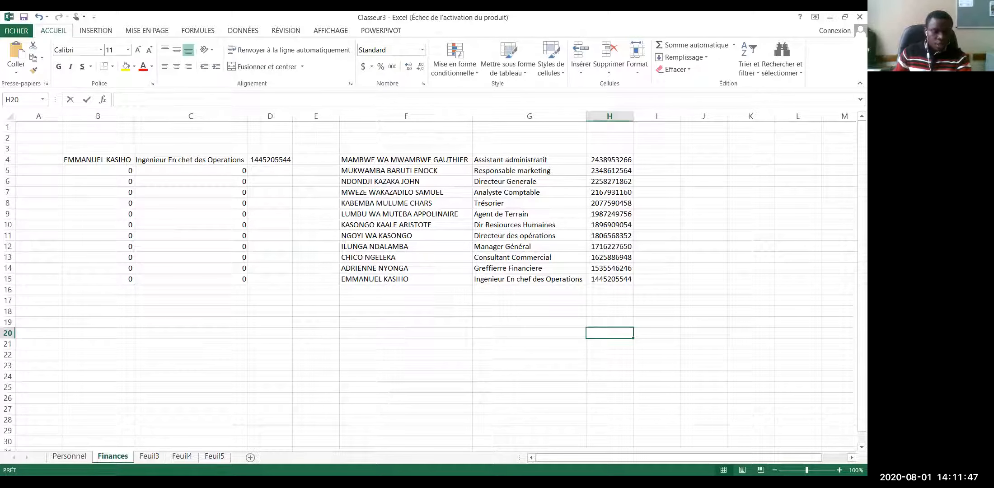
- Rename the worksheet Feuil3 as Presences
double_click(149, 456)
type("Prese")
type("nces")
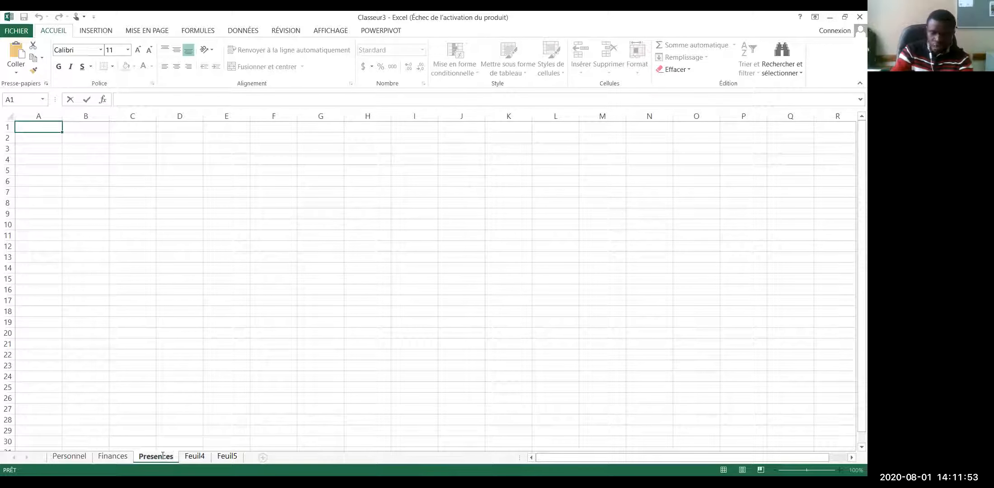
key("Return")
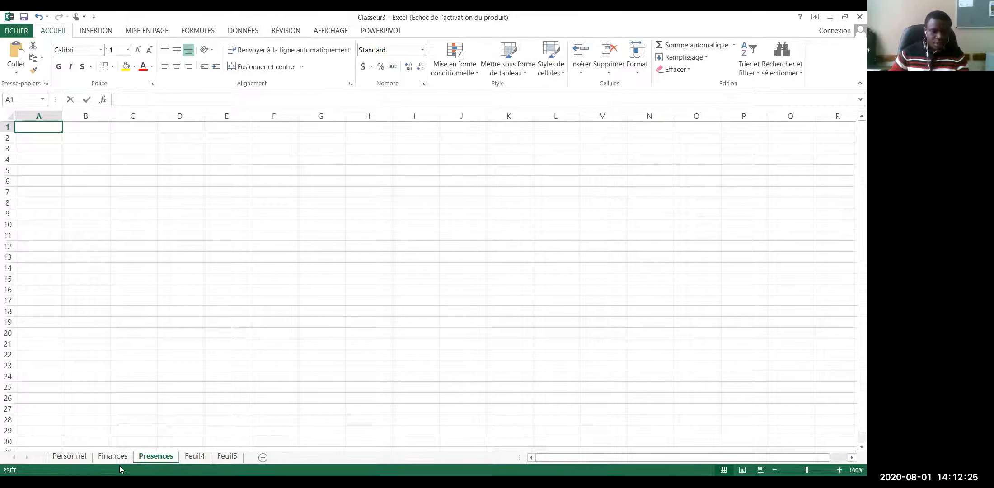
- Delete the worksheet Feuil5 from the workbook
left_click(62, 457)
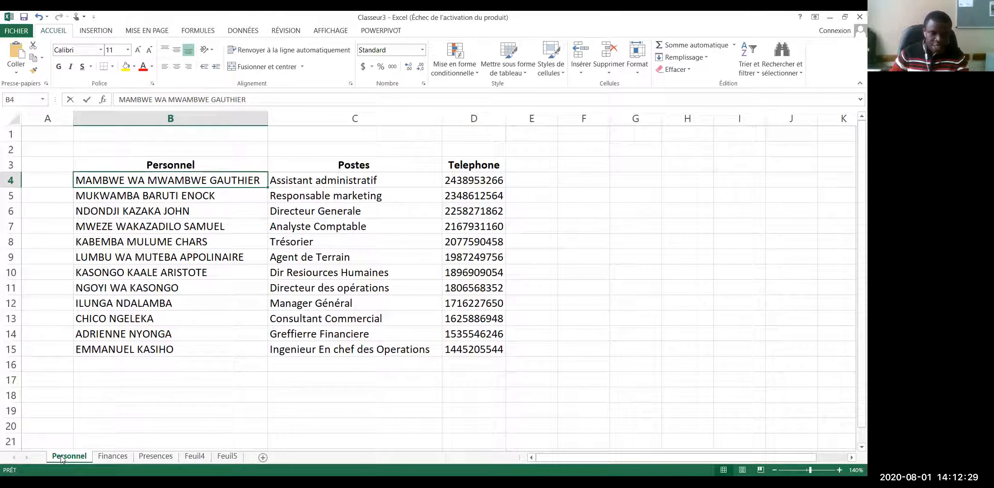
left_click(232, 458)
right_click(231, 458)
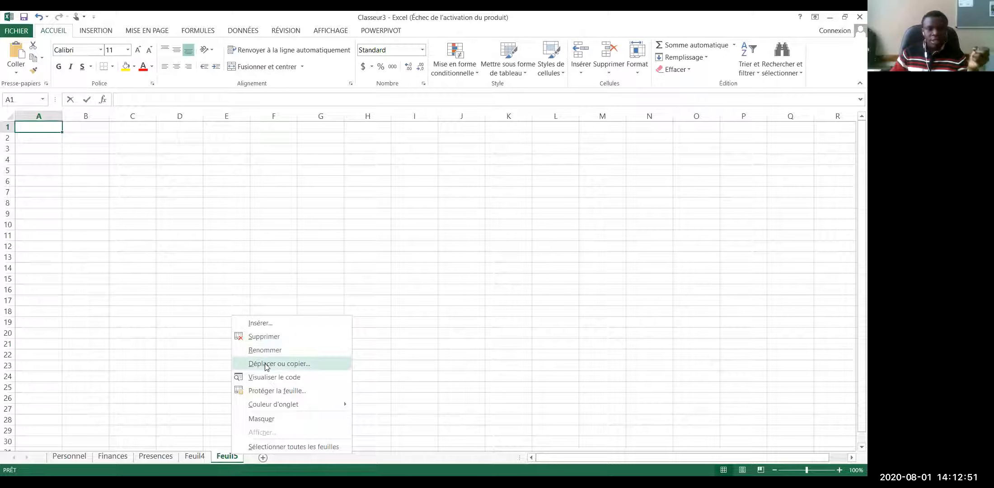
left_click(272, 337)
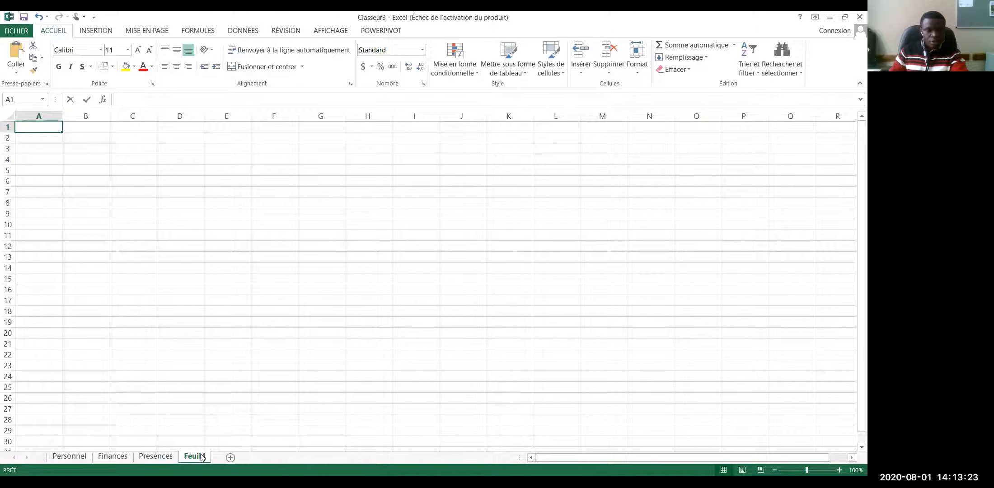
- Group the worksheets Presences and Feuil4 and delete both at once
left_click(167, 457, "ctrl")
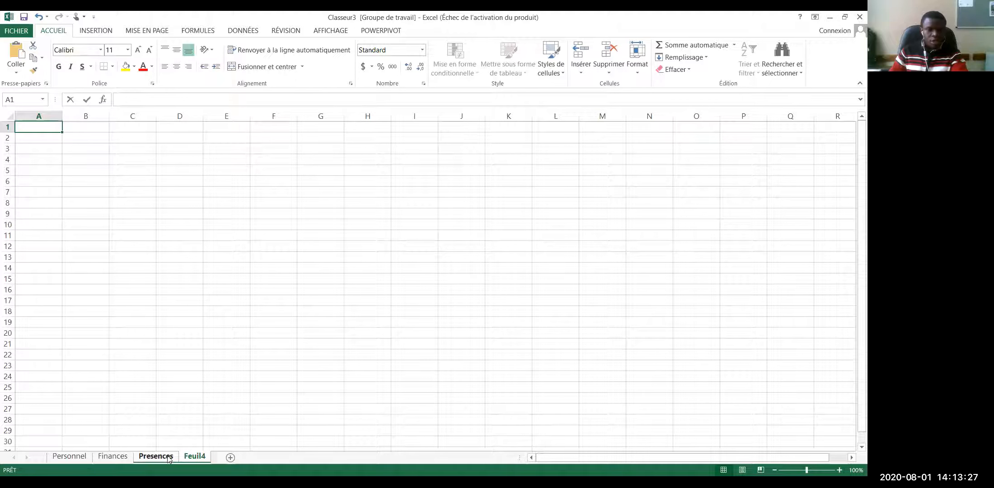
right_click(167, 457)
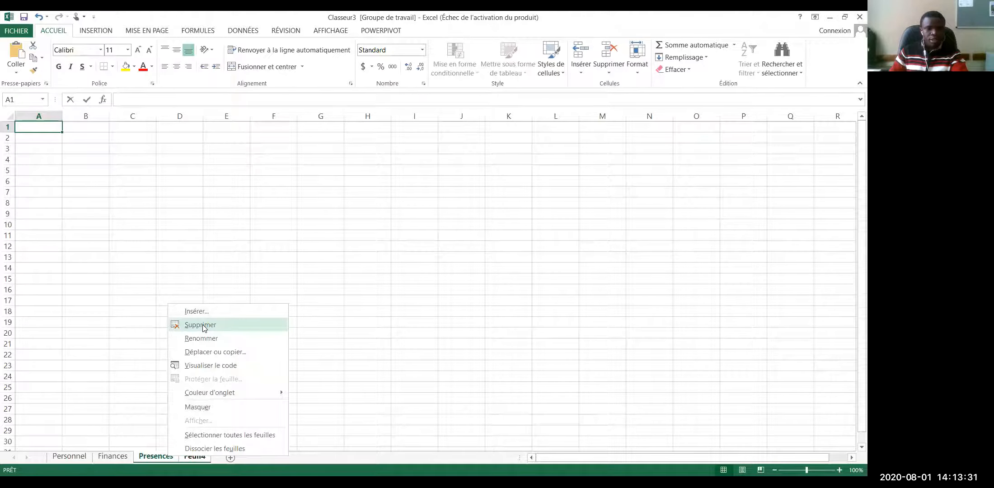
left_click(205, 324)
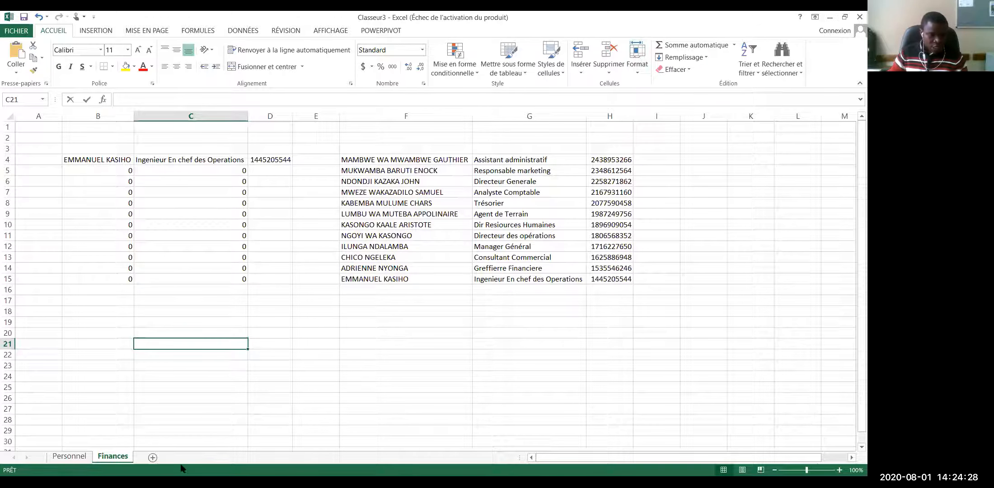
- Add four new blank worksheets after Finances
left_click(153, 457)
left_click(185, 457)
left_click(222, 458)
left_click(259, 457)
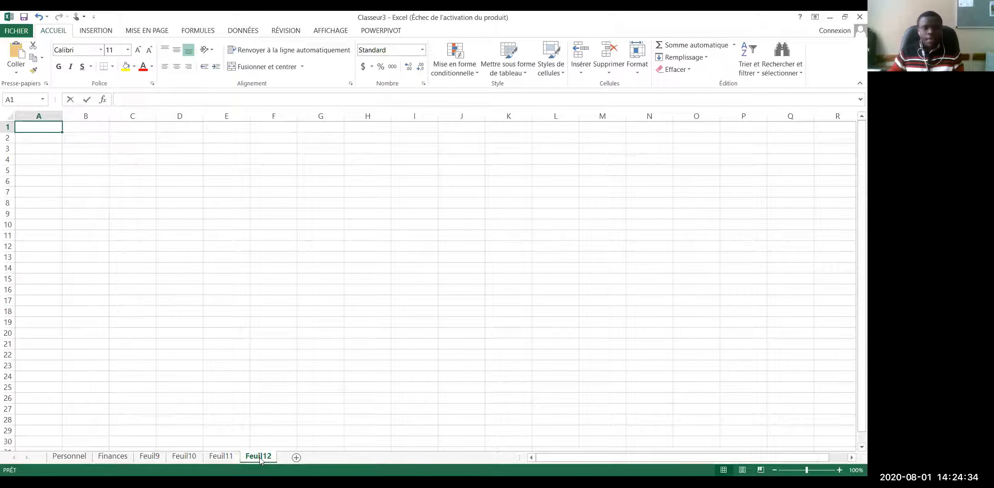
- Move the Finances worksheet between Feuil10 and Feuil11
left_click(66, 456)
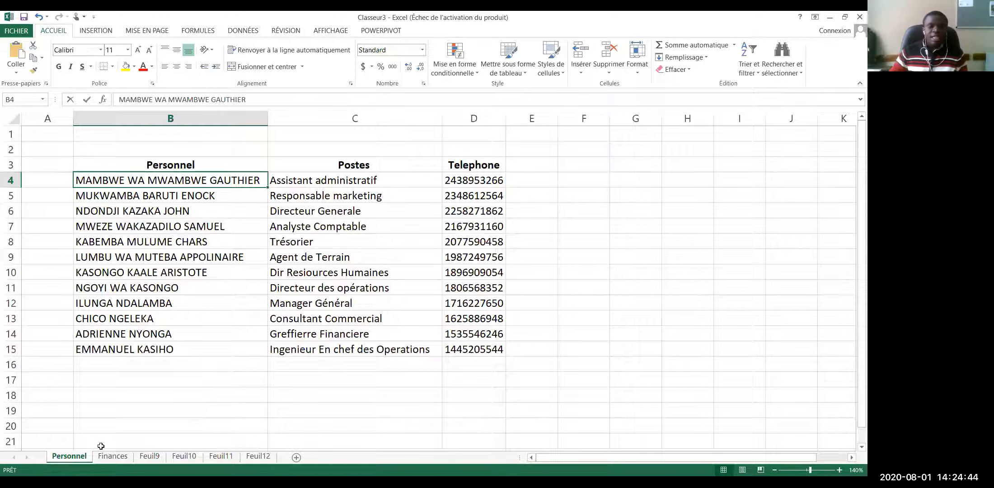
left_click(122, 458)
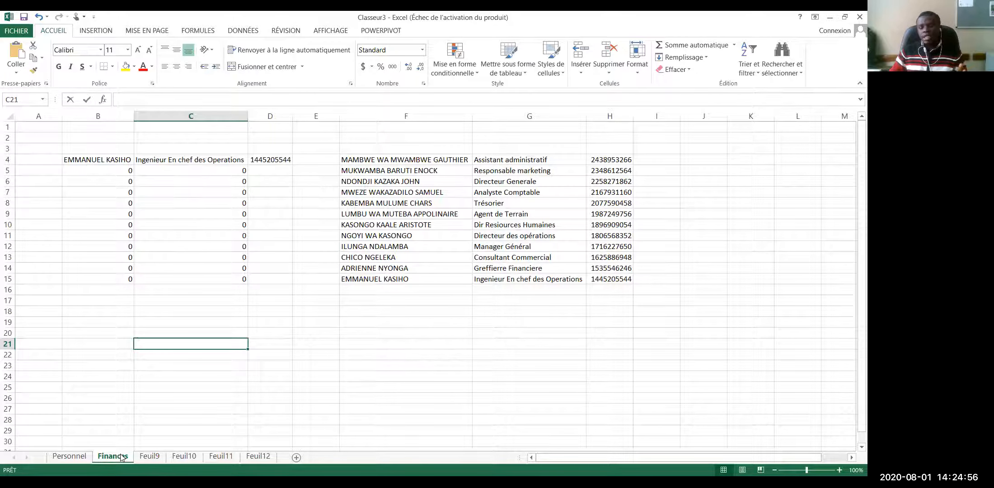
mouse_move(121, 453)
left_mouse_down()
mouse_move(133, 454)
mouse_move(115, 456)
left_mouse_up()
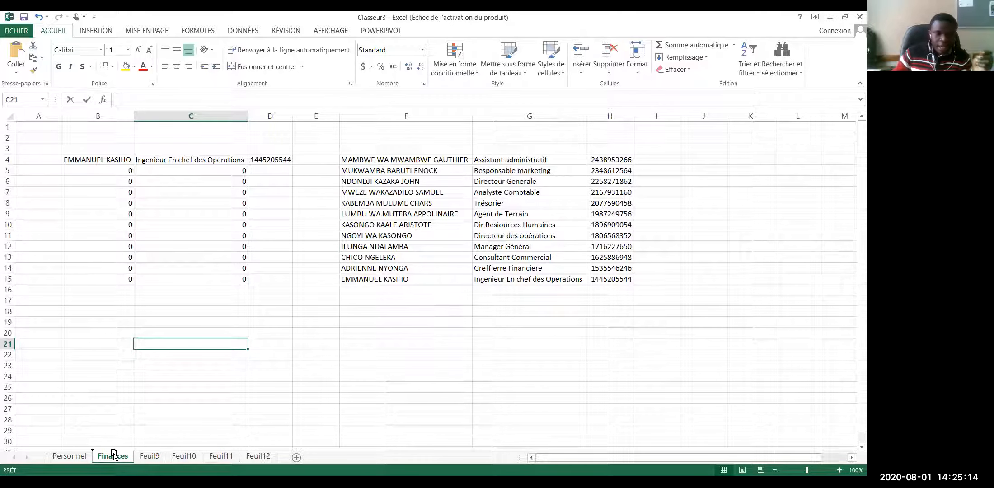
mouse_move(113, 455)
left_mouse_down()
mouse_move(267, 460)
mouse_move(91, 460)
mouse_move(203, 457)
left_mouse_up()
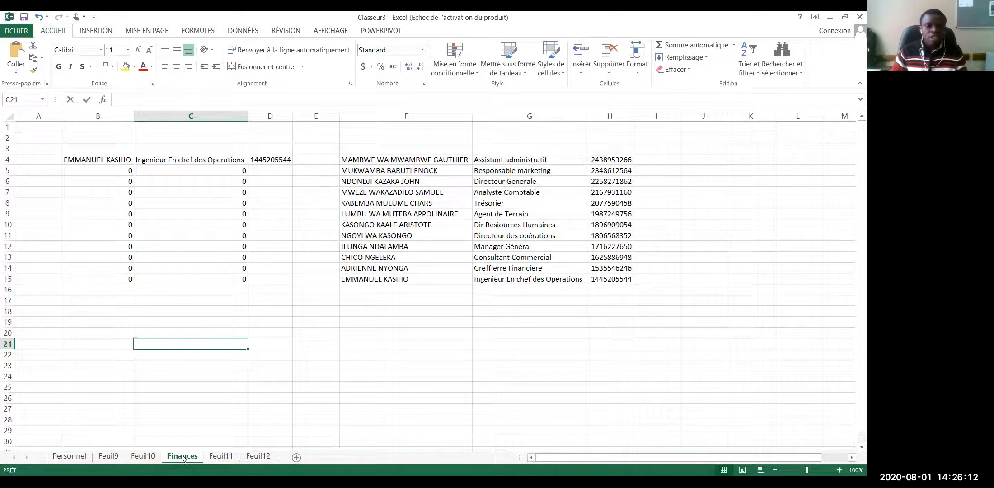
- Create a copy of the Finances worksheet within Classeur3.xlsx, placed after all the other sheets
right_click(184, 458)
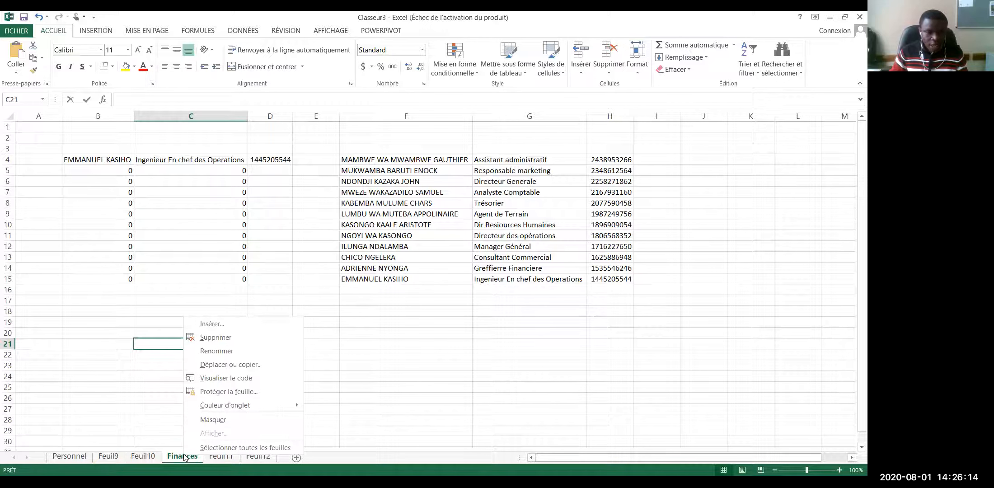
left_click(213, 366)
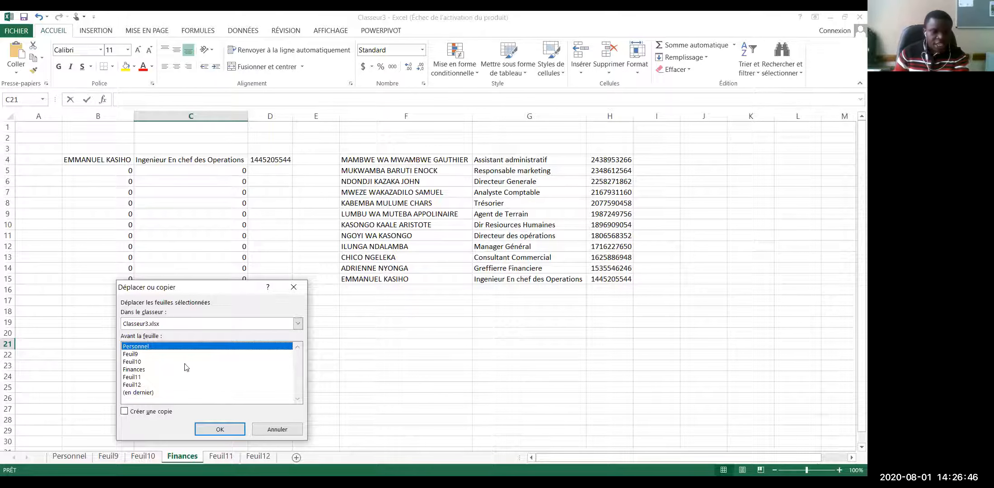
left_click(127, 412)
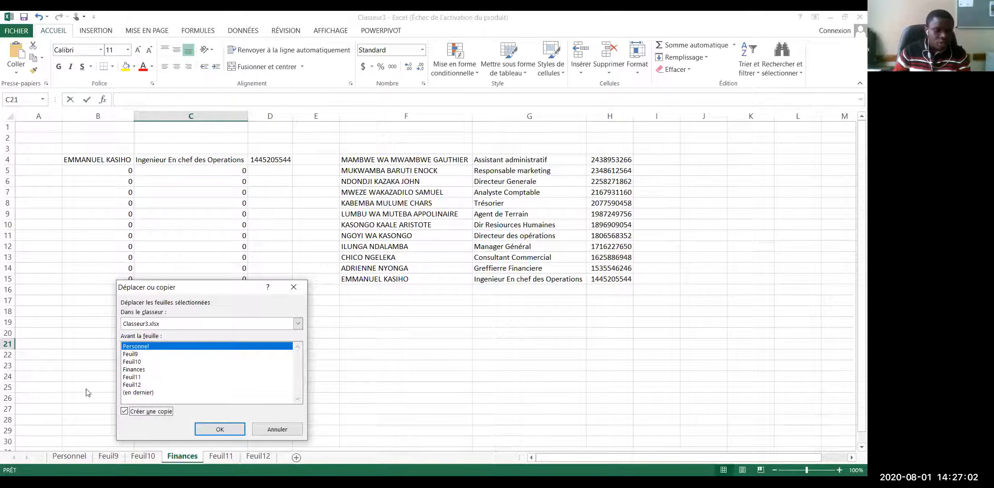
left_click(132, 392)
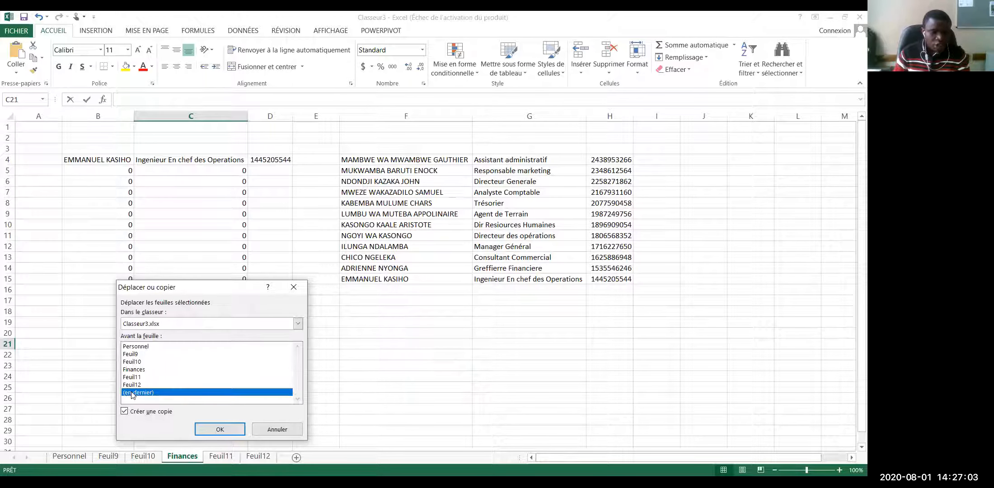
left_click(220, 430)
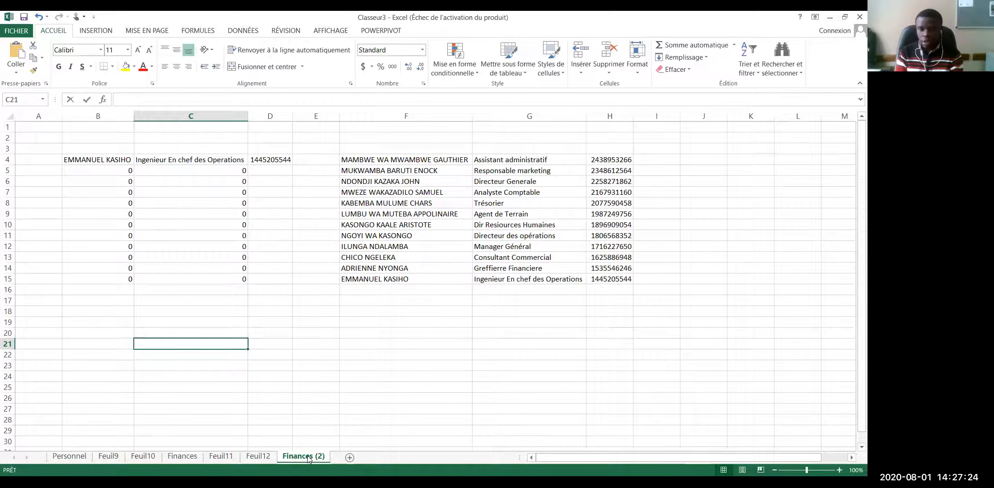
- Rename the Finances worksheet as Finances Original
left_click(182, 457)
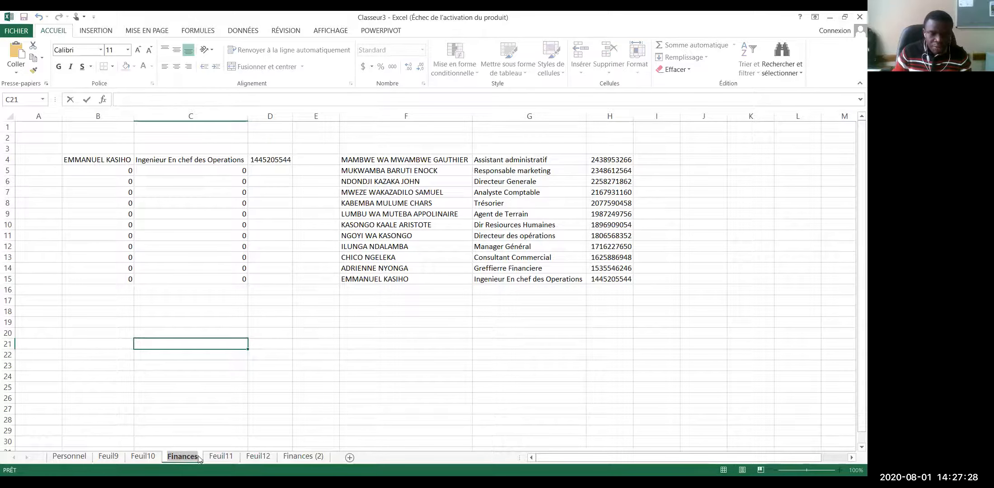
double_click(183, 457)
left_click(198, 455)
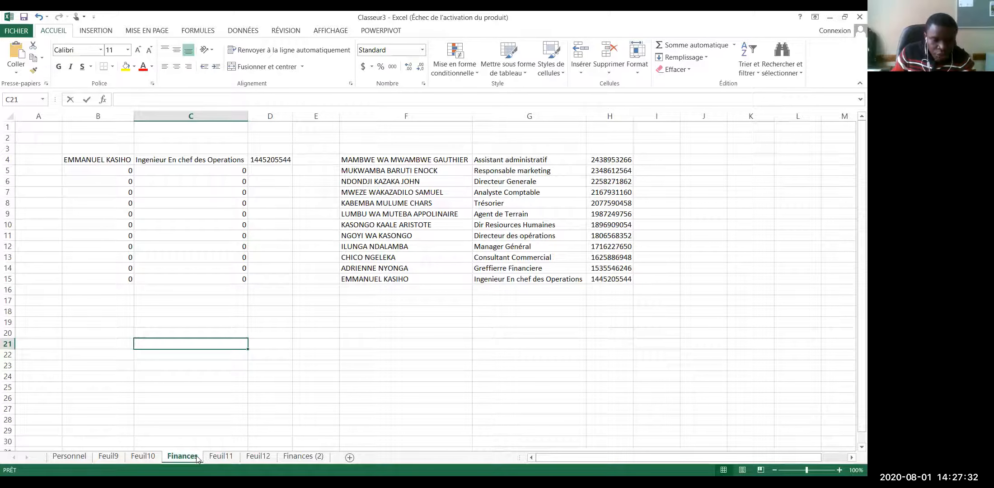
double_click(197, 456)
type("Fianc")
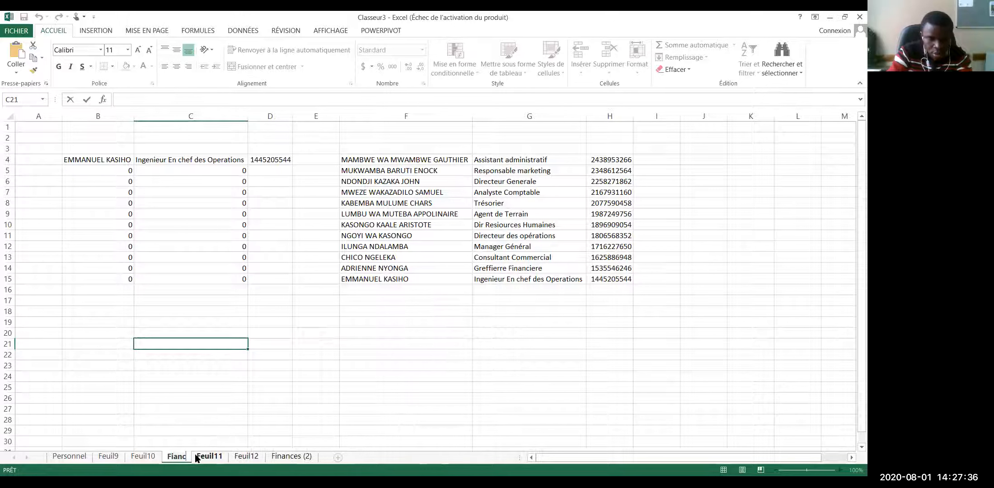
key("BackSpace")
key("BackSpace")
key("BackSpace")
type("nan")
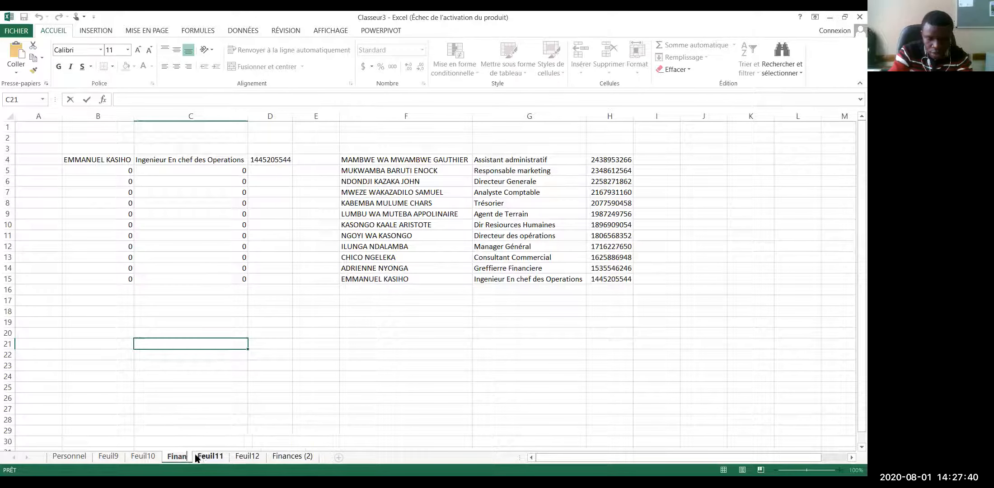
type("ces Or")
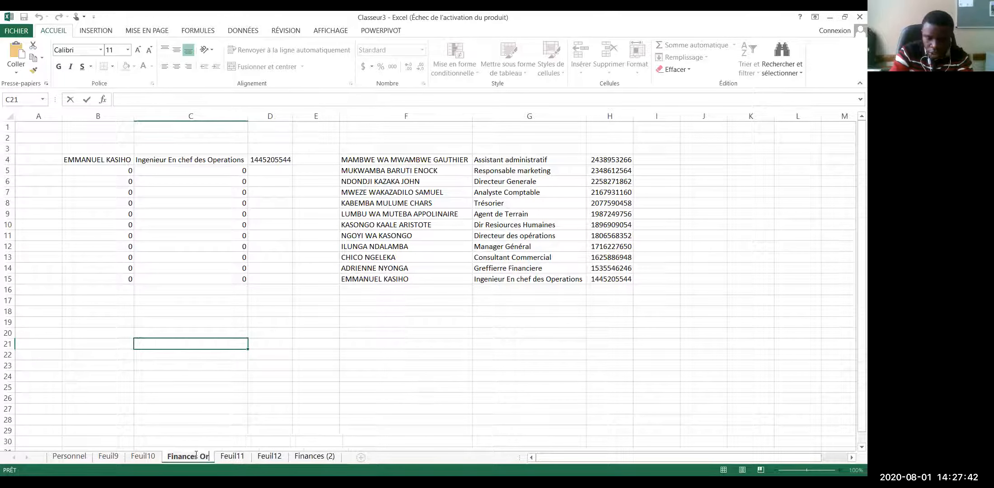
type("iginal")
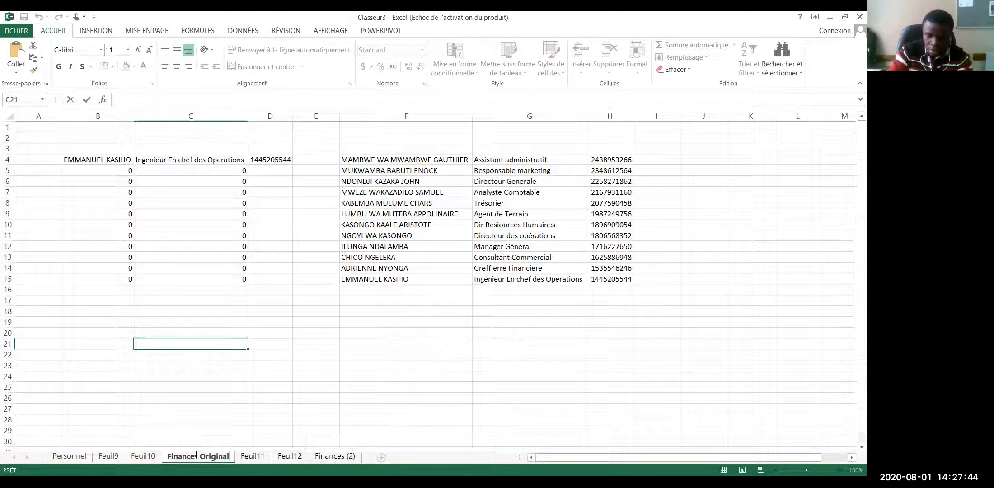
key("Return")
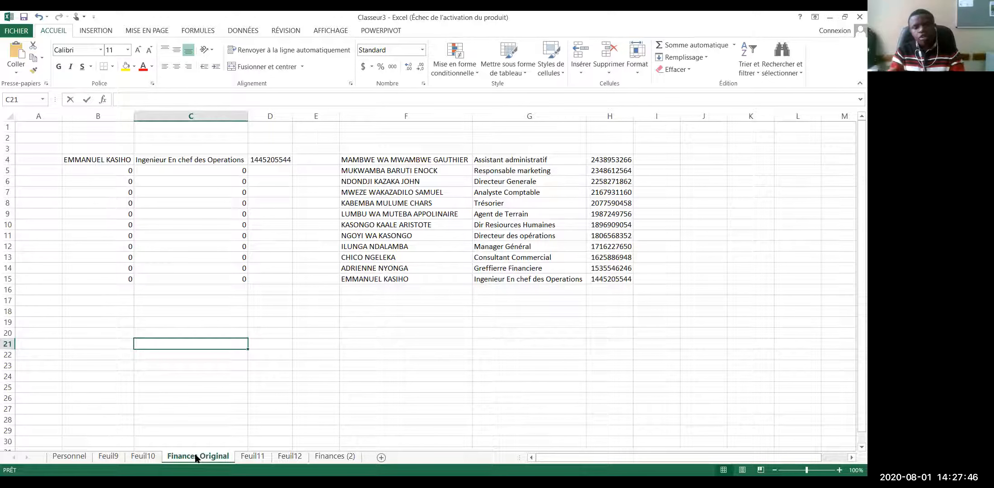
- Rename the duplicated worksheet Finances (2) as Finances Copie
double_click(344, 457)
left_click(357, 455)
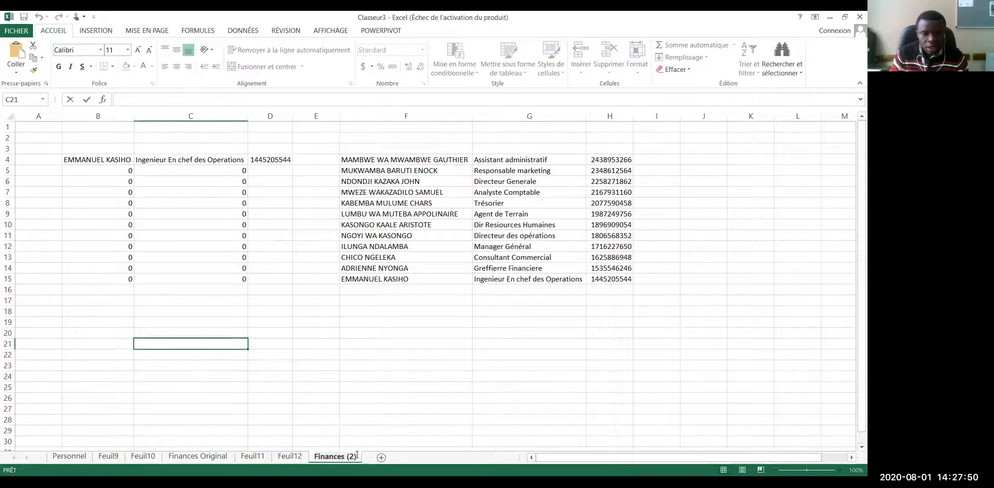
key("BackSpace")
key("BackSpace")
key("BackSpace")
key("BackSpace")
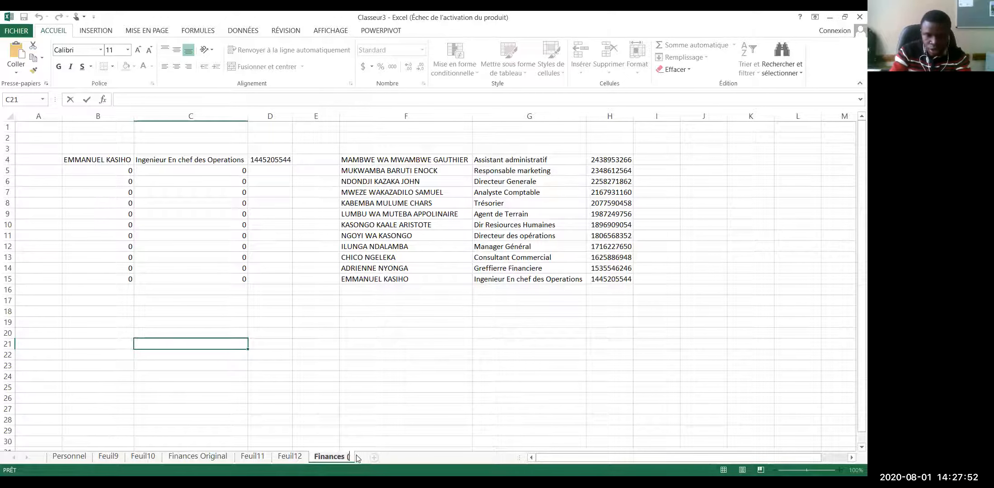
type("Copie")
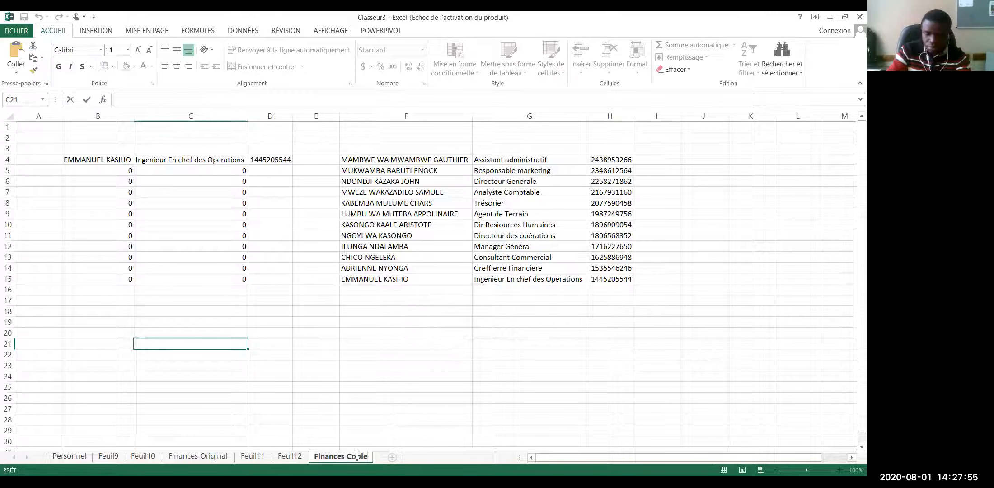
key("Return")
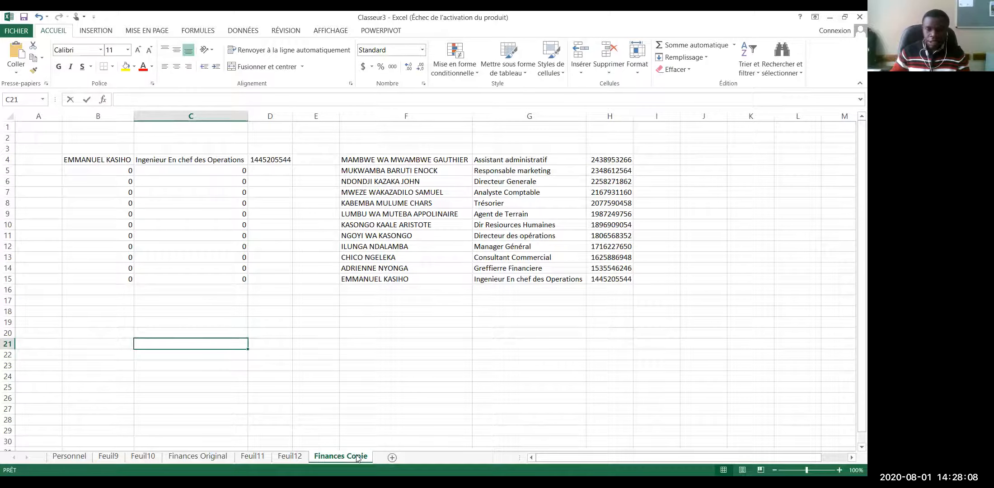
- Return to the Personnel worksheet to view its staff table
left_click(639, 24)
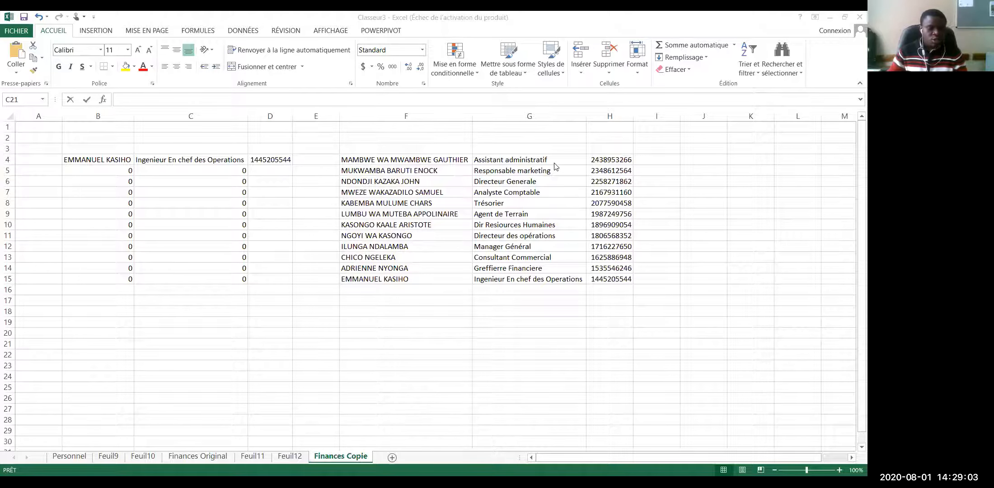
left_click(69, 456)
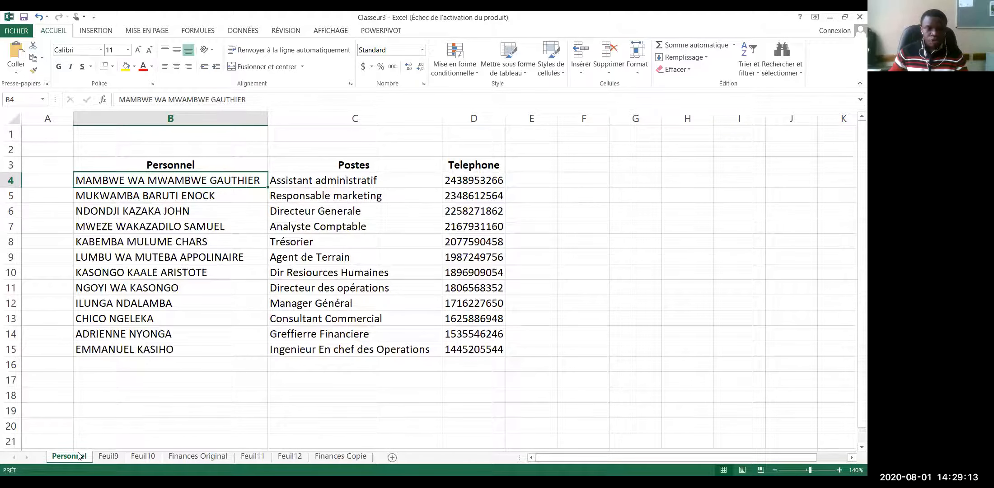
- Color the Personnel worksheet tab with the standard yellow
right_click(79, 455)
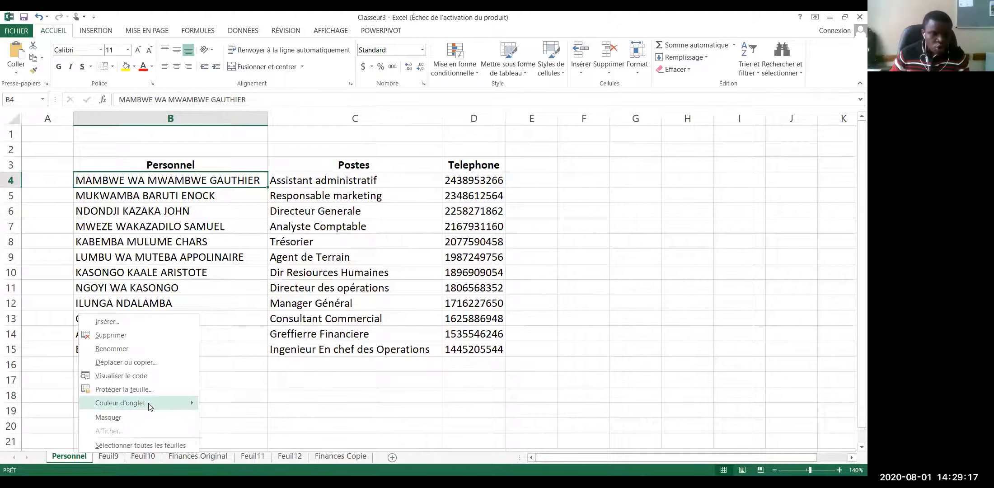
mouse_move(148, 403)
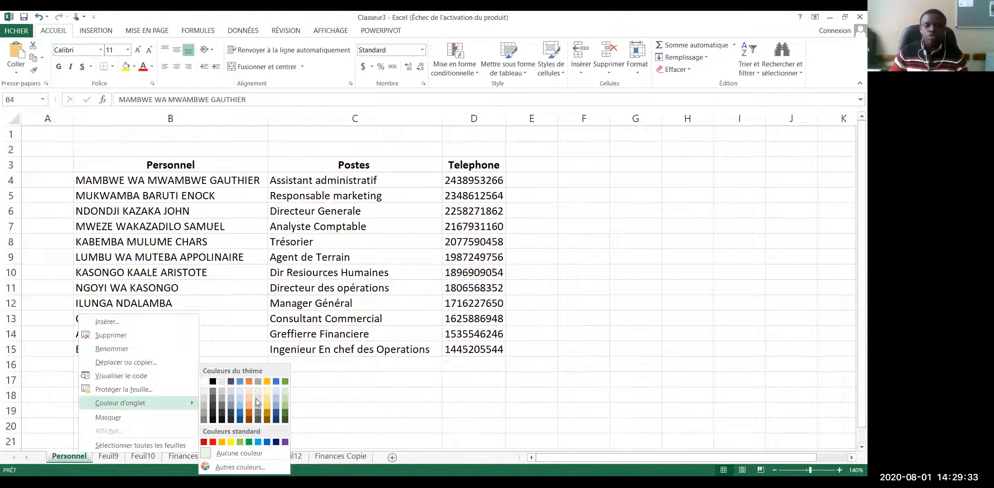
left_click(231, 441)
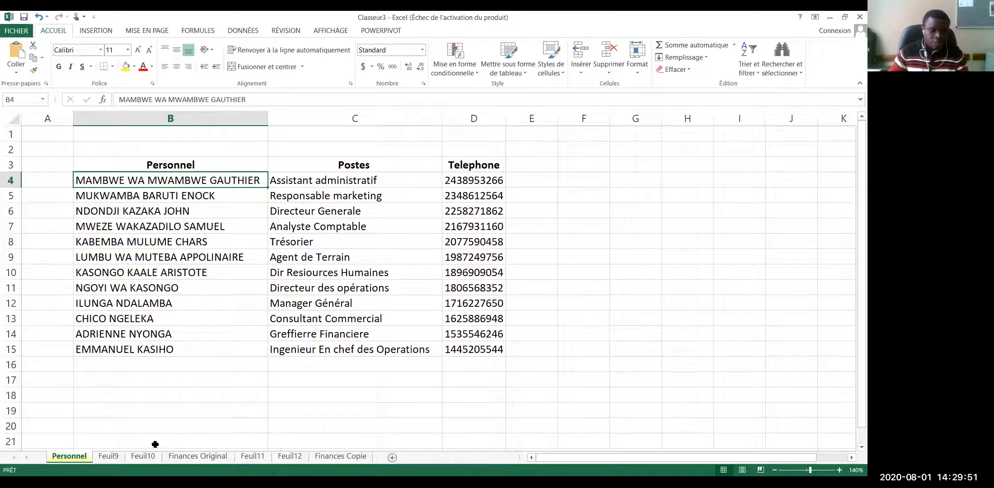
- Color the Feuil9 worksheet tab with the standard light green
left_click(107, 457)
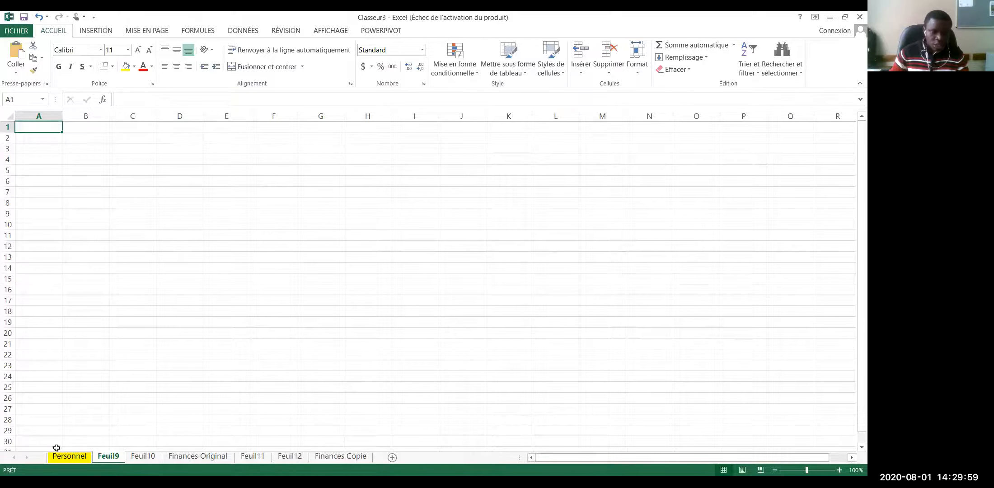
right_click(107, 456)
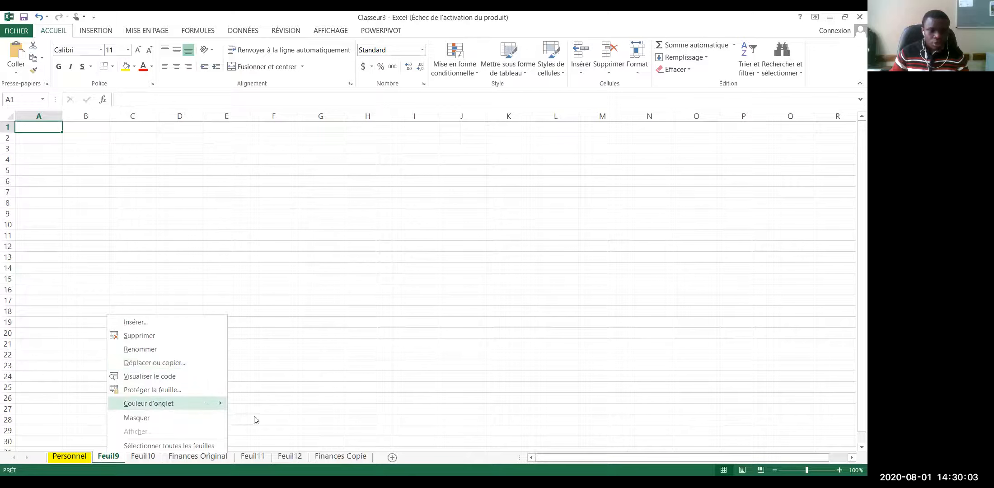
mouse_move(207, 404)
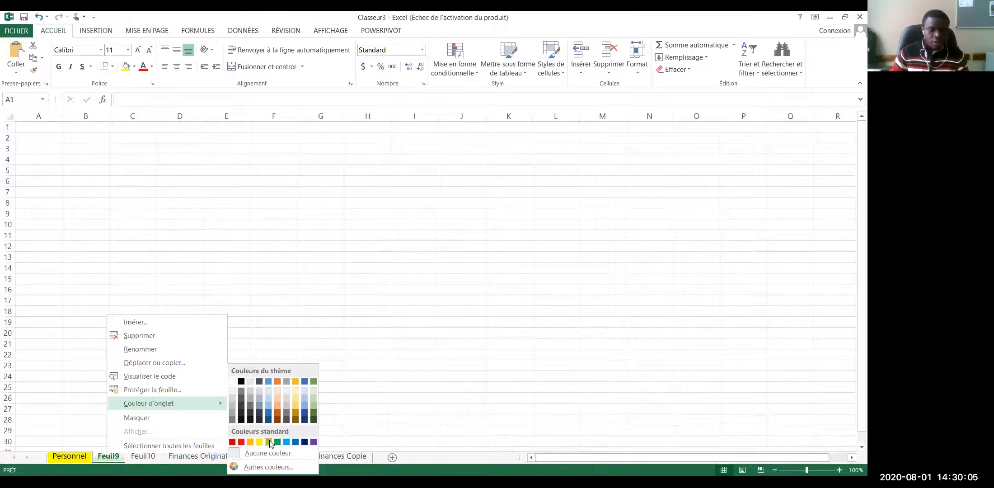
left_click(269, 442)
- Color the Feuil10 worksheet tab with the standard orange
left_click(149, 457)
right_click(149, 457)
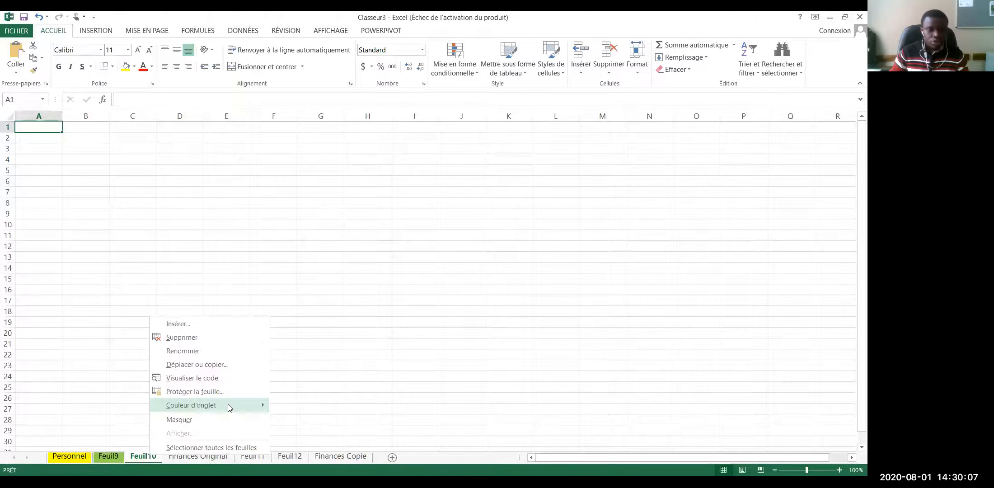
mouse_move(229, 407)
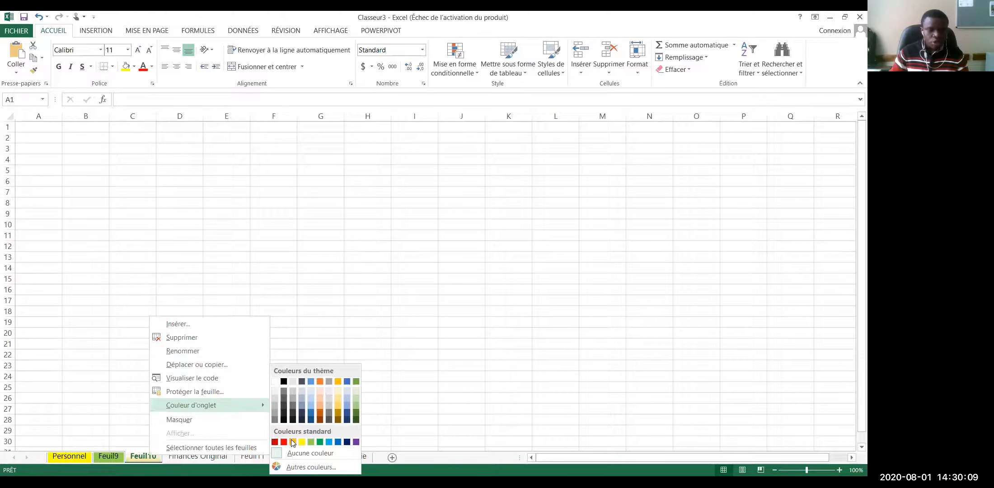
left_click(294, 443)
- Color the Finances Original worksheet tab with the black theme color, and switch to the Feuil11 worksheet
left_click(190, 458)
right_click(190, 458)
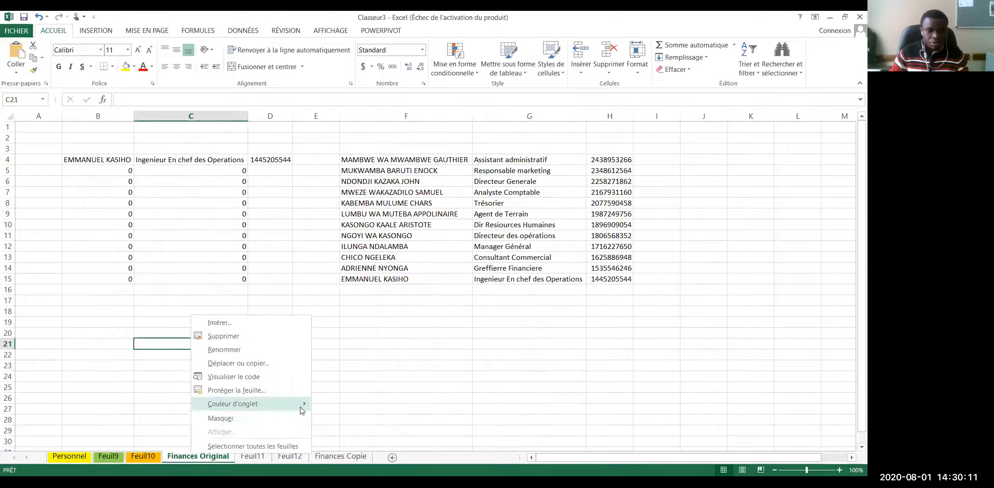
mouse_move(302, 406)
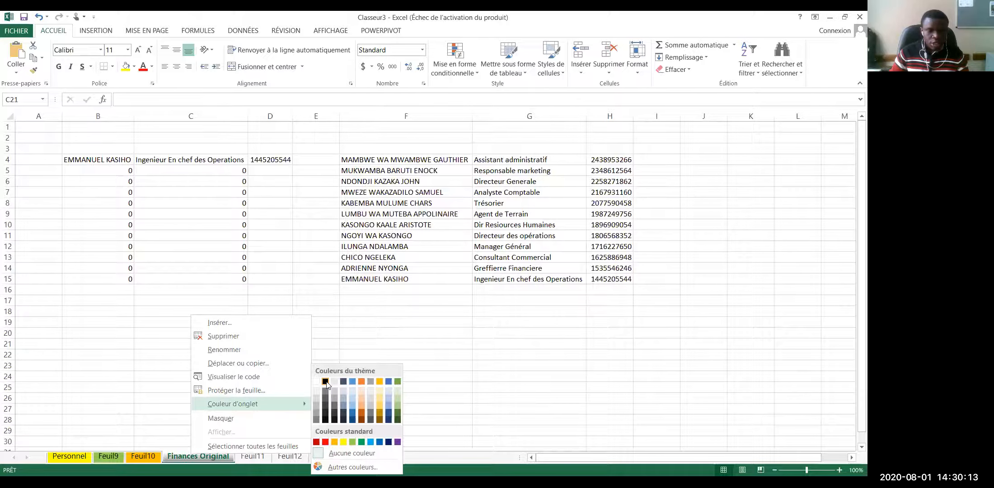
left_click(326, 382)
left_click(253, 457)
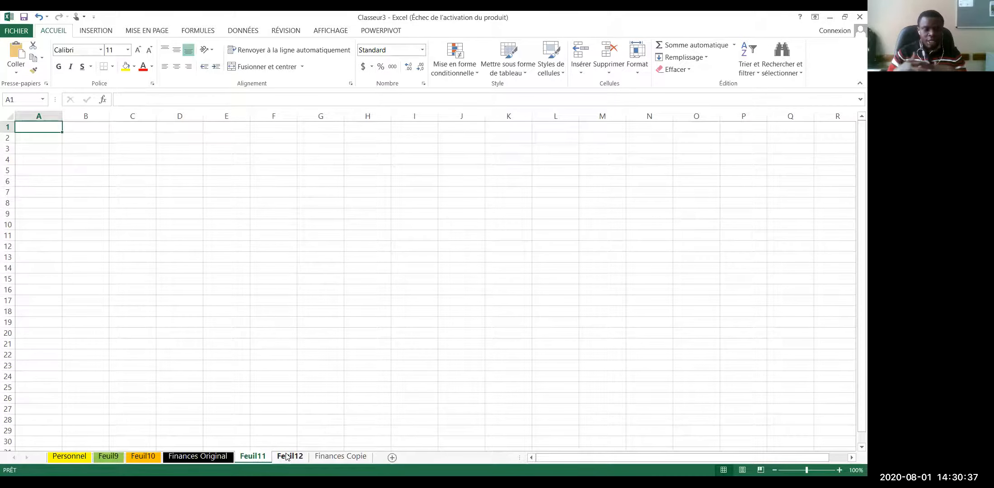
- Hide the Personnel worksheet
left_click(76, 457)
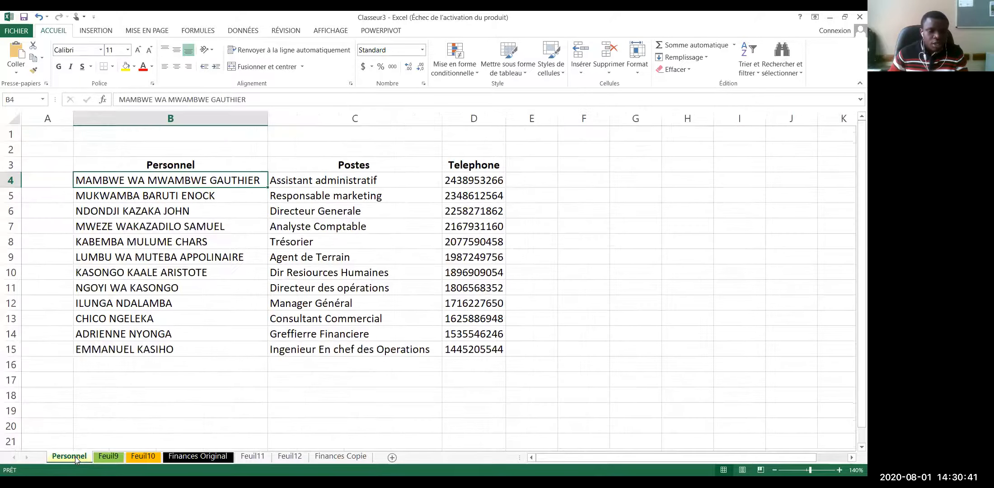
right_click(76, 457)
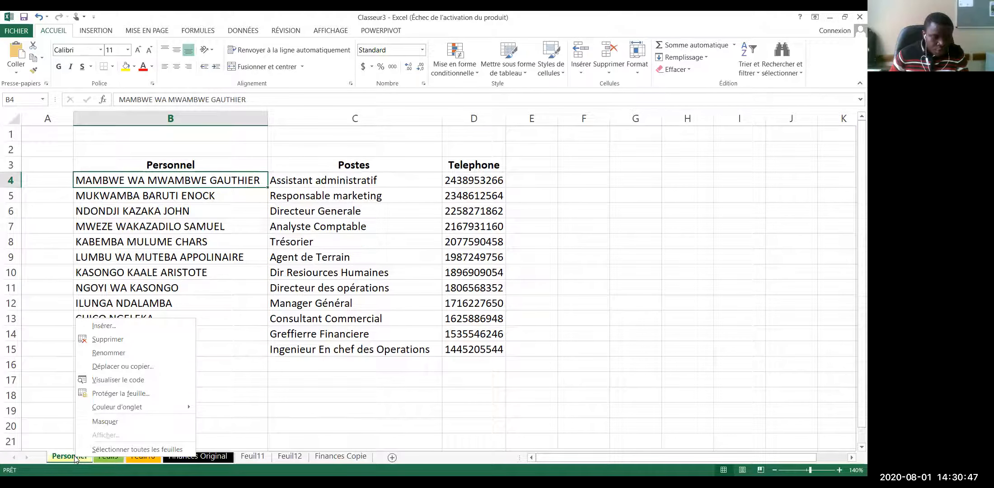
left_click(110, 424)
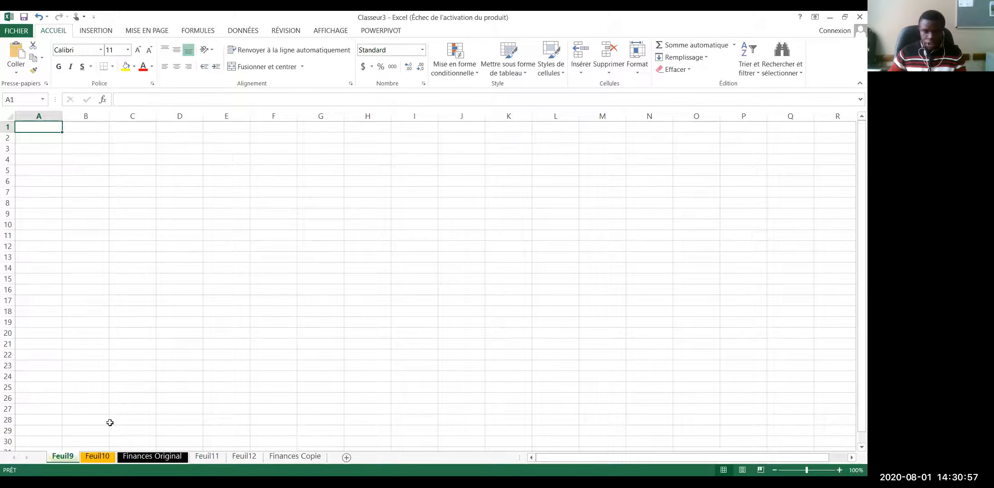
- Hide the Feuil11 and Feuil12 worksheets one after the other
left_click(212, 457)
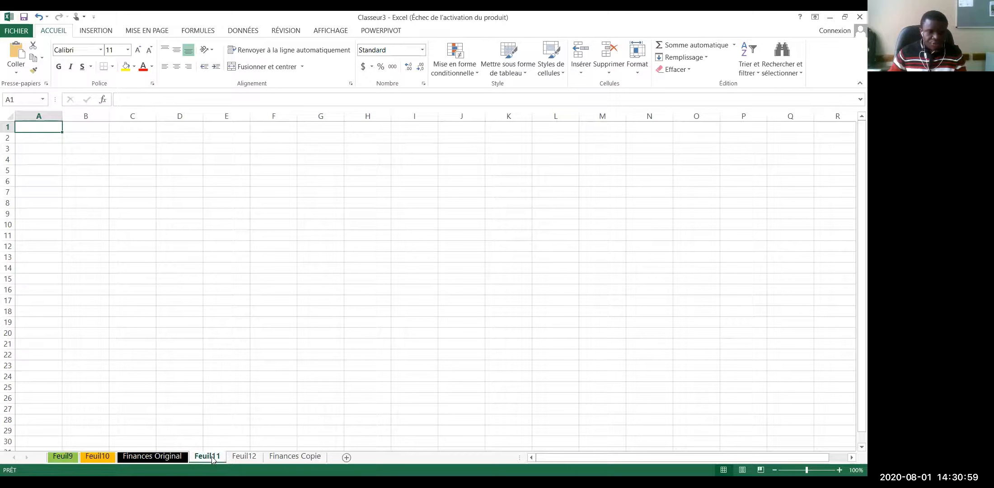
right_click(212, 457)
left_click(244, 424)
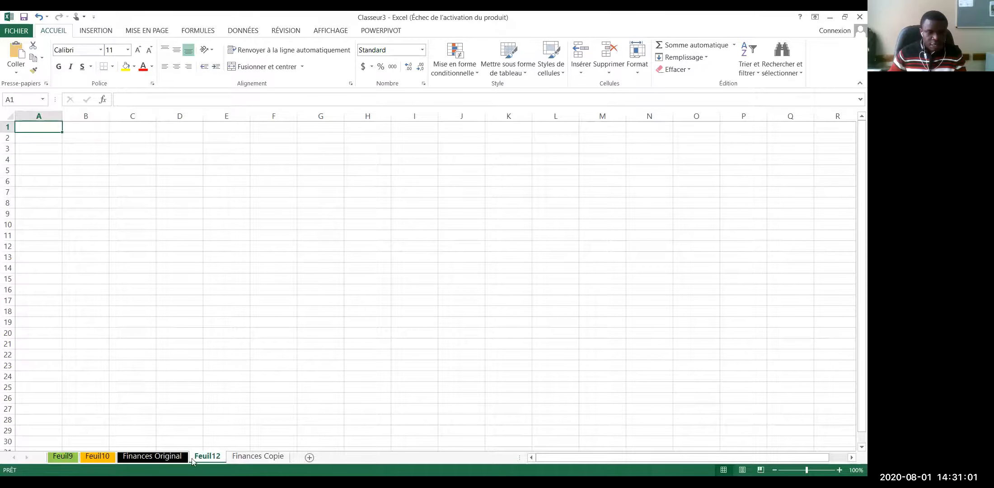
right_click(215, 456)
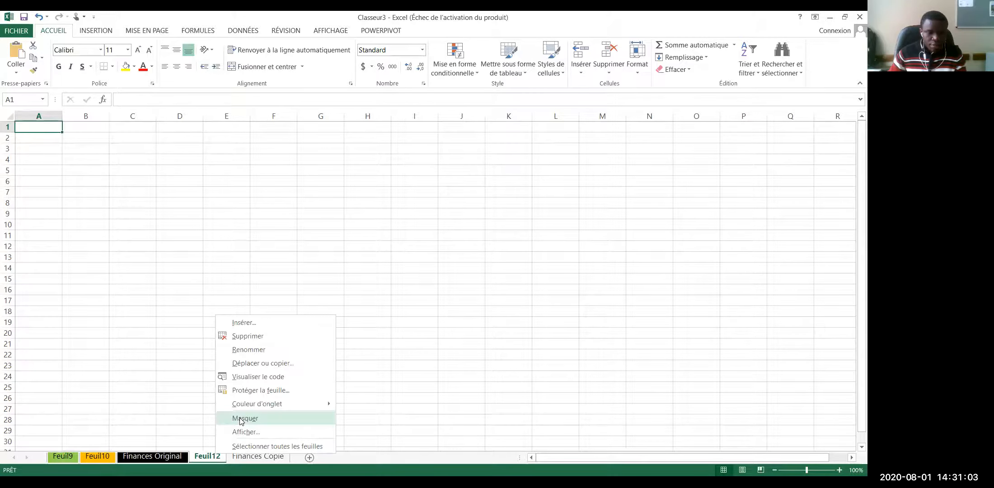
left_click(241, 419)
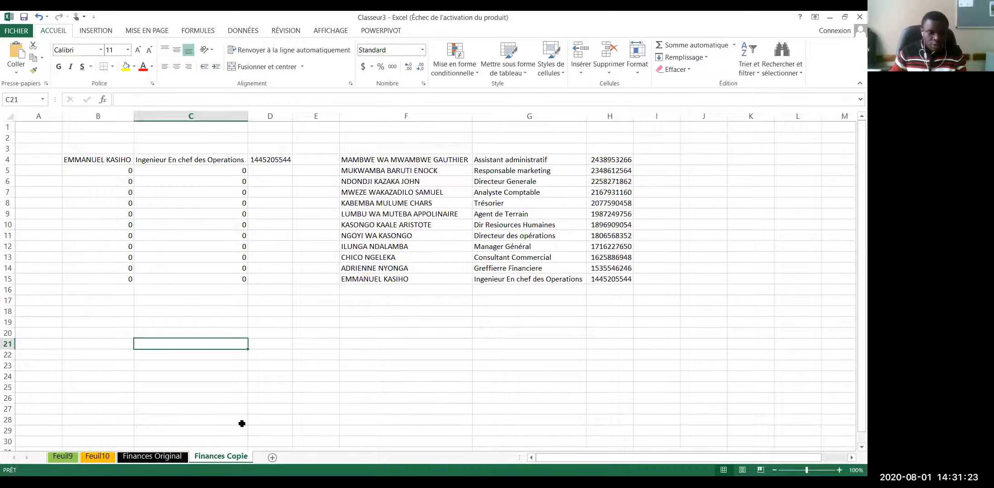
- Unhide the Personnel worksheet
right_click(225, 458)
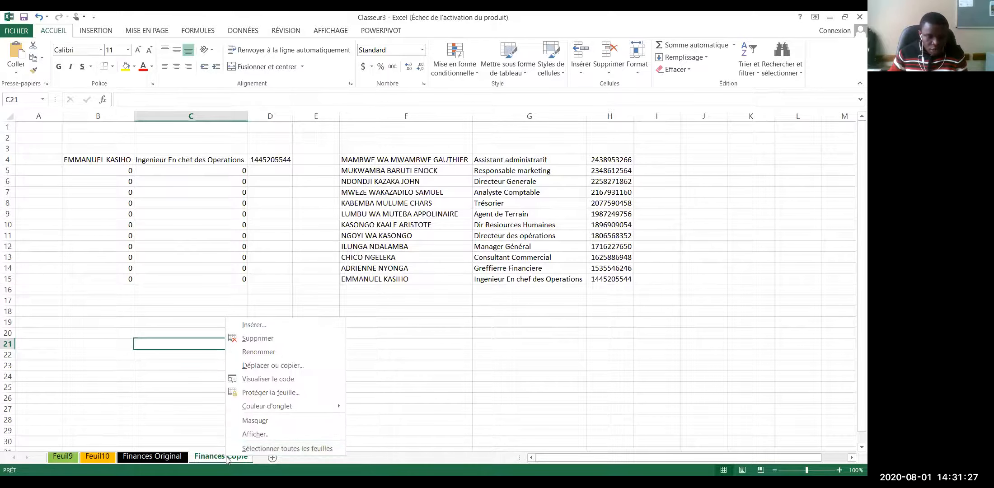
left_click(257, 434)
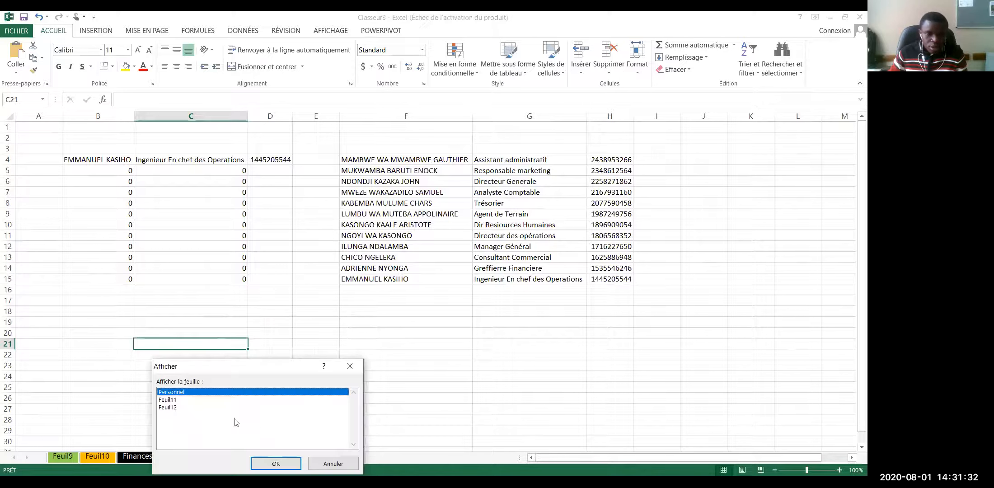
left_click(178, 397)
left_click(177, 395)
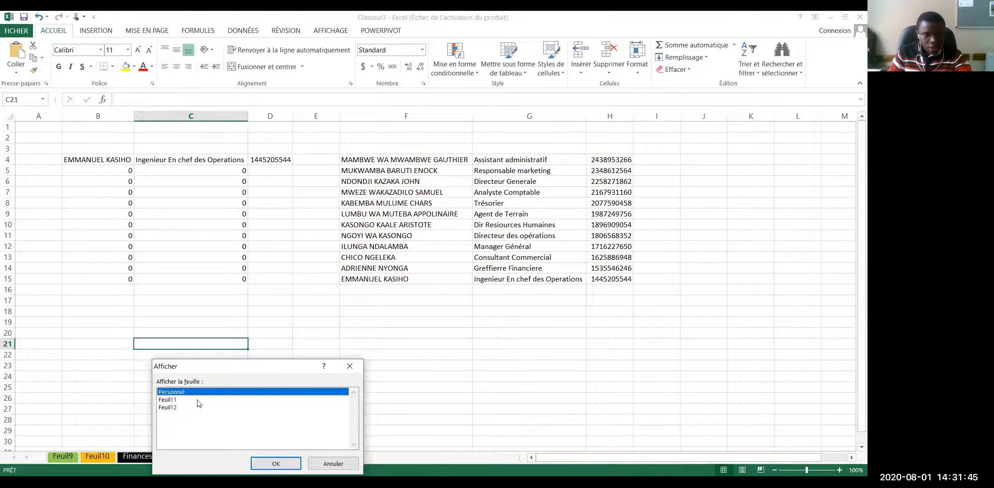
left_click(273, 464)
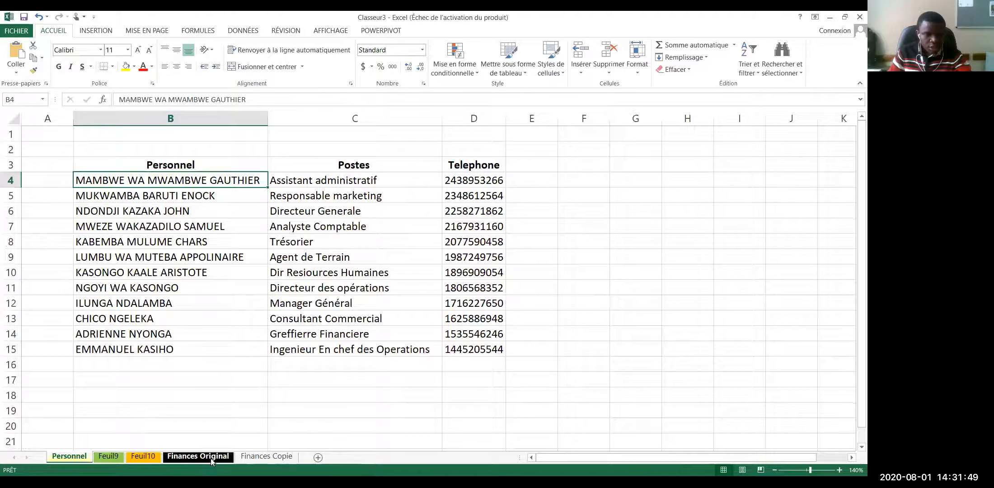
- Unhide the Feuil11 worksheet
right_click(263, 457)
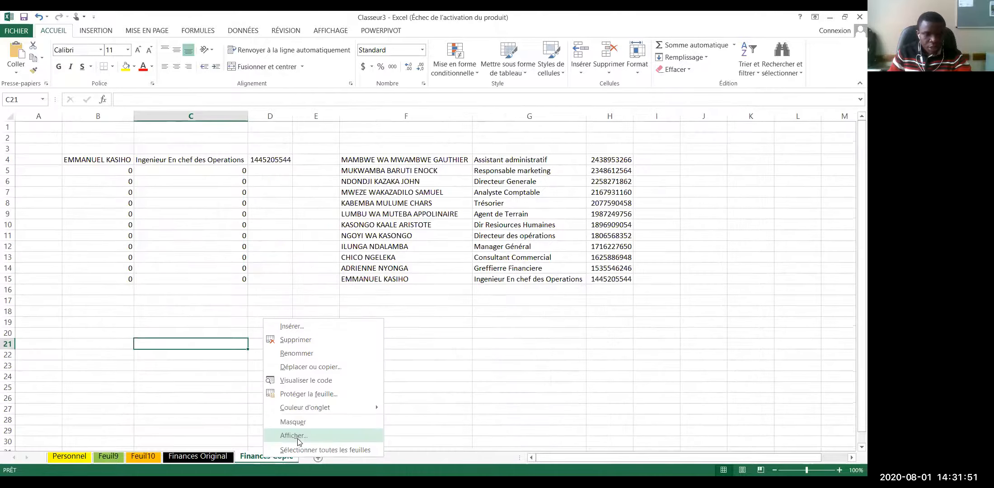
left_click(298, 438)
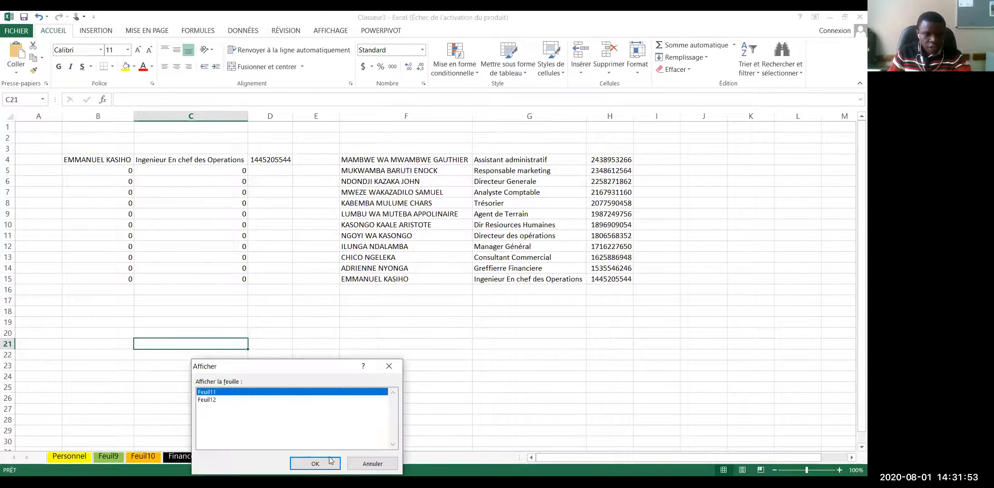
left_click(316, 463)
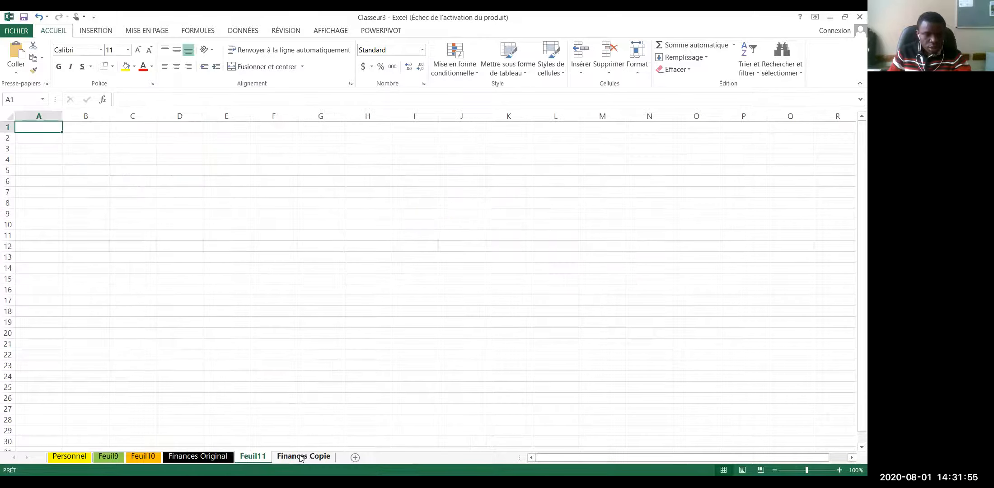
- Hide the Finances Copie worksheet and unhide Feuil12
right_click(302, 458)
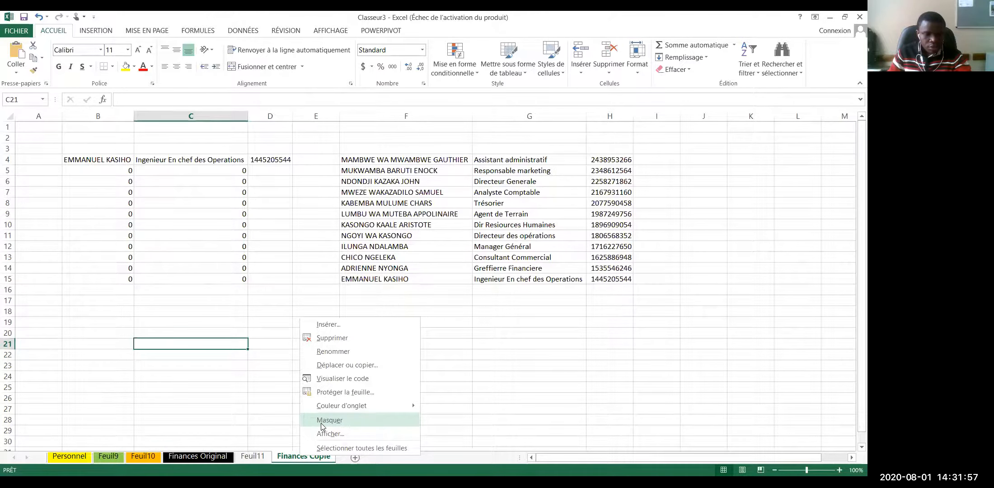
left_click(322, 425)
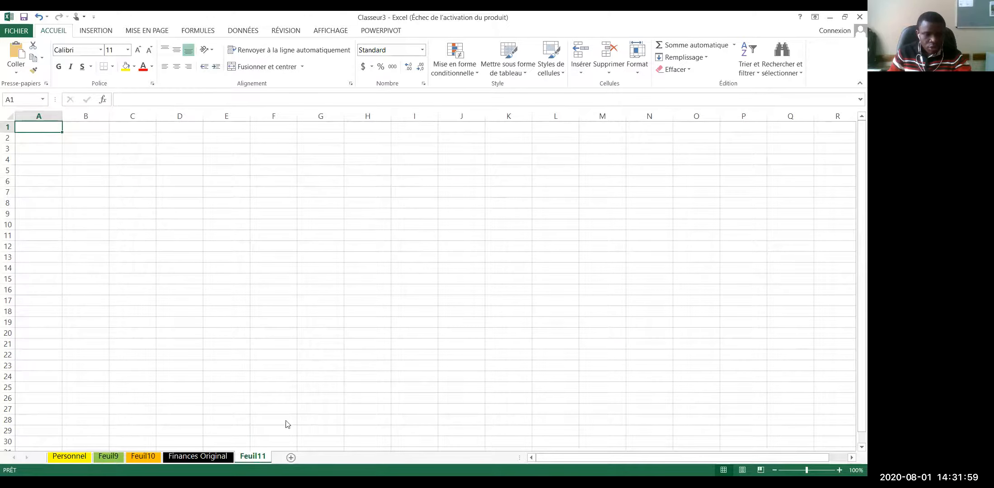
right_click(253, 458)
left_click(289, 435)
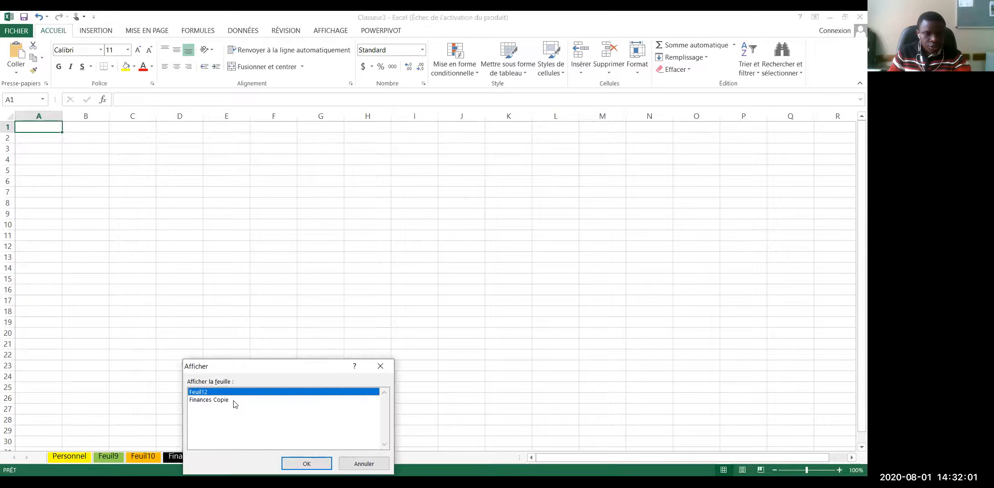
left_click(306, 465)
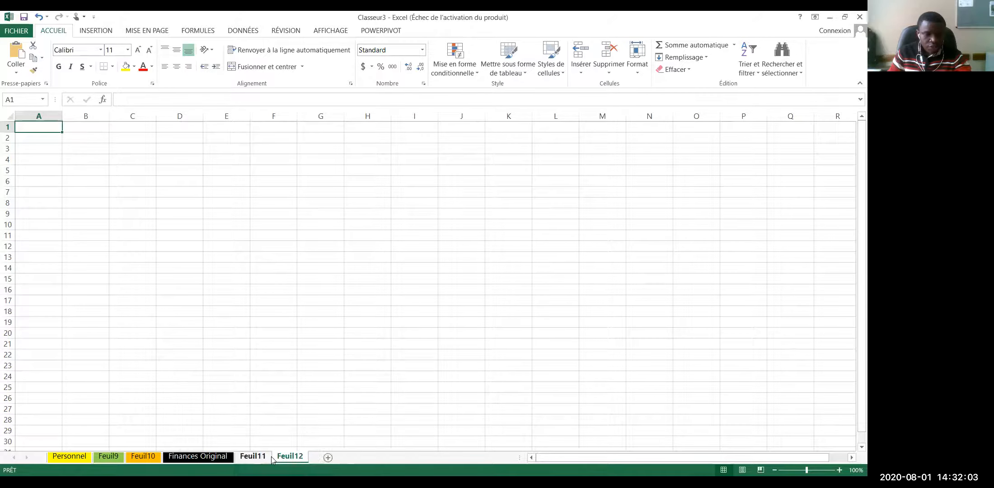
- Unhide the Finances Copie worksheet
right_click(251, 459)
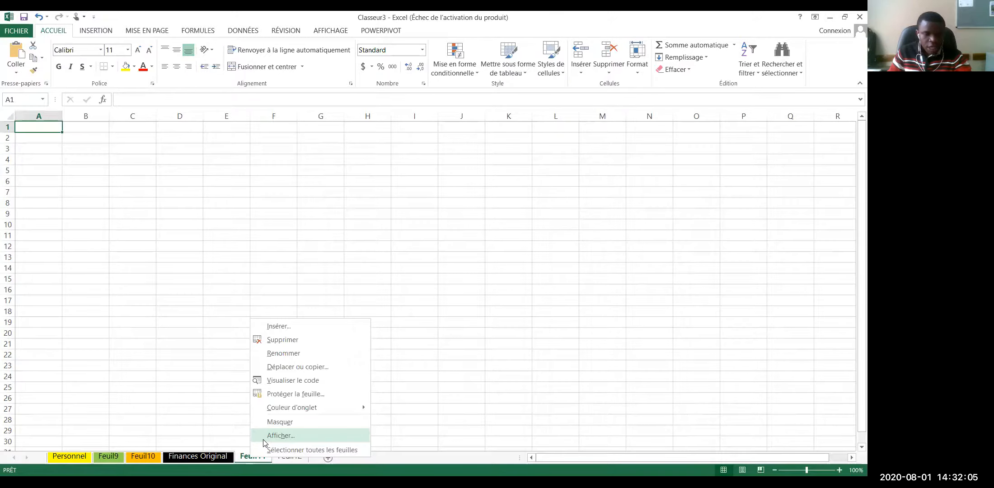
left_click(264, 438)
left_click(285, 462)
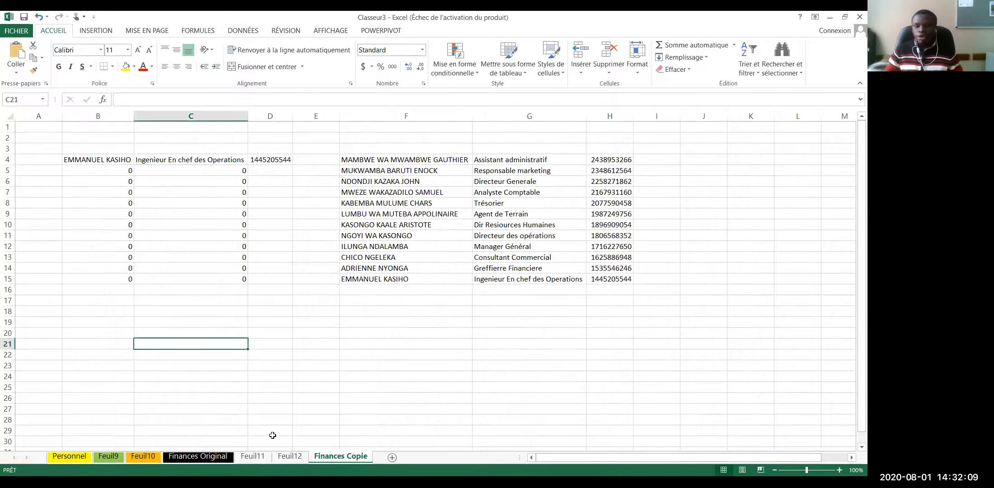